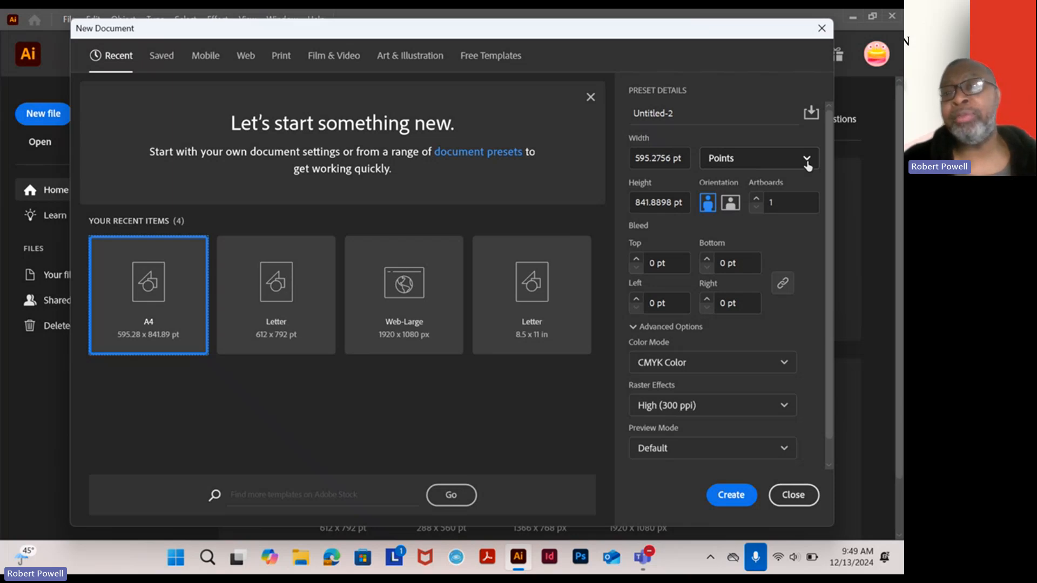
- Create a new document measured in inches with Width 8.5 in and Height 11 in
{"action": "left_click", "coordinate": [807, 160]}
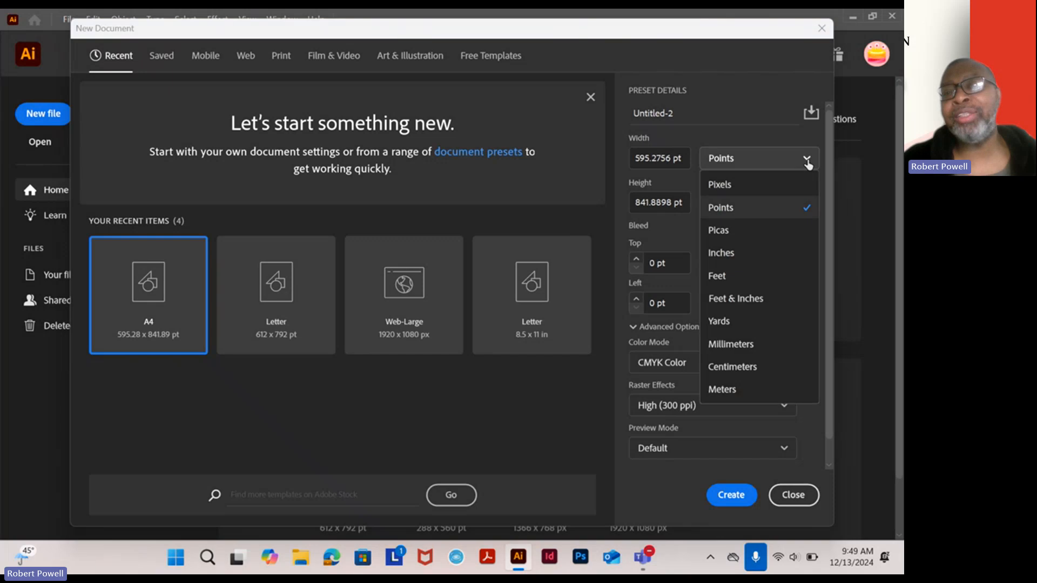
{"action": "left_click", "coordinate": [755, 258]}
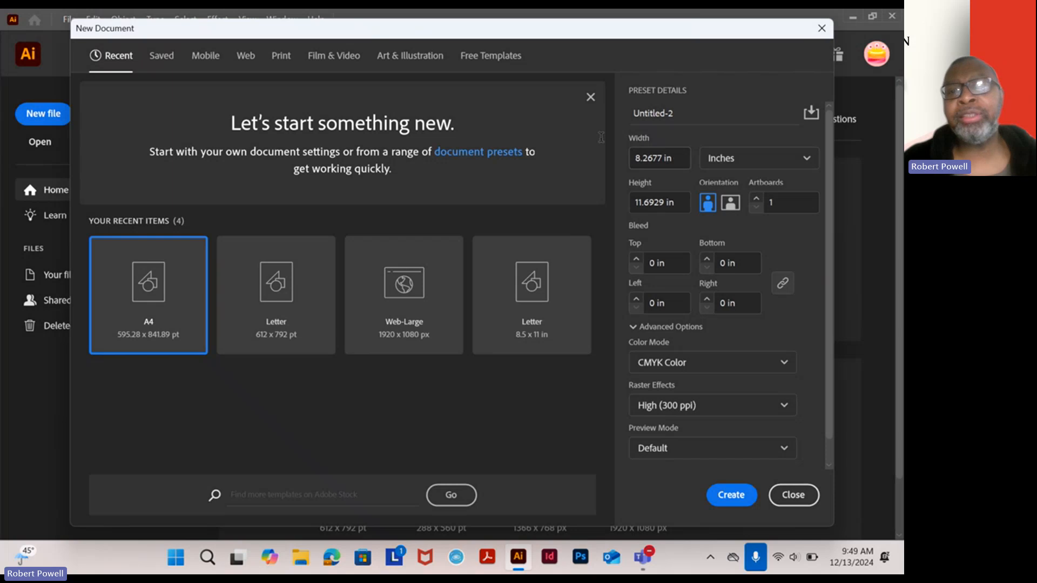
{"action": "left_click_drag", "start_coordinate": [674, 159], "coordinate": [591, 134]}
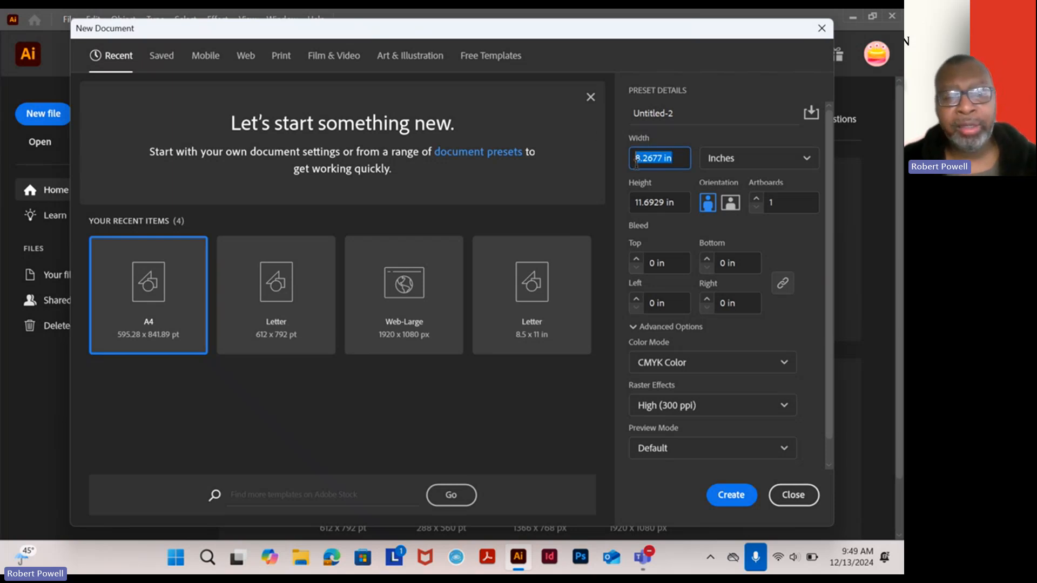
{"action": "type", "text": "8."}
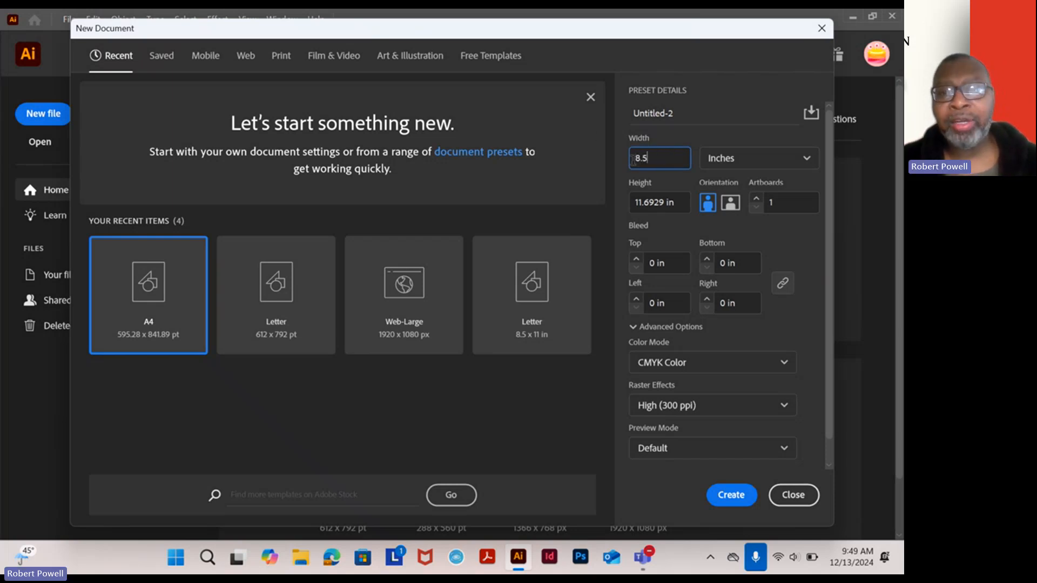
{"action": "type", "text": "5"}
{"action": "left_click", "coordinate": [632, 197]}
{"action": "type", "text": "11"}
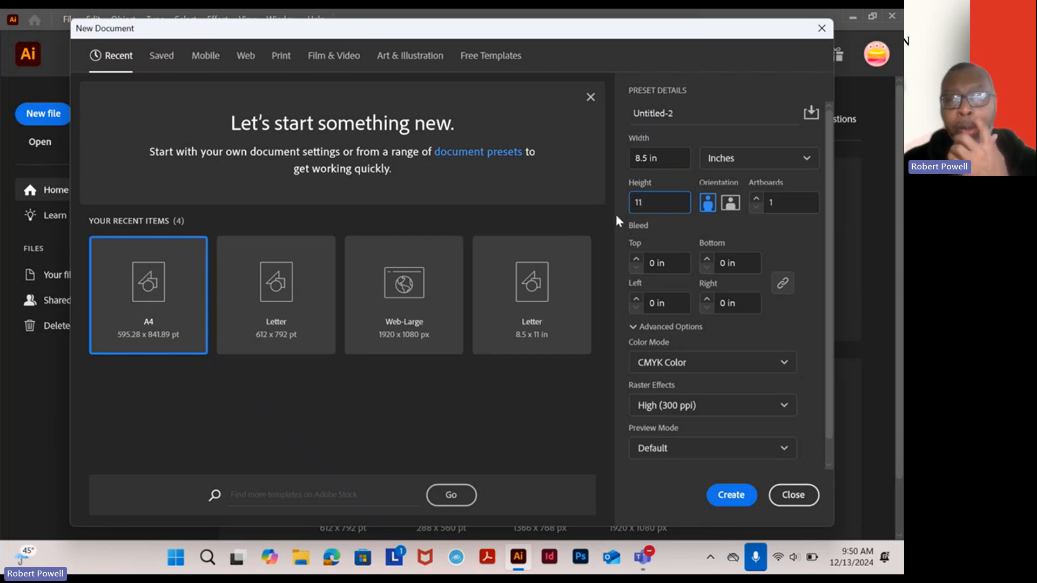
{"action": "left_click", "coordinate": [735, 501]}
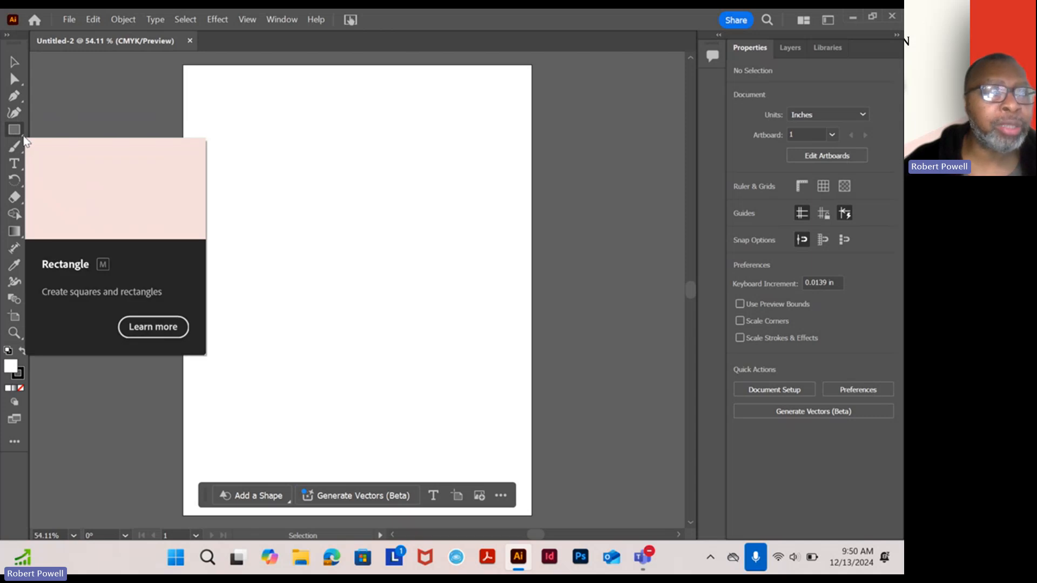
- Draw an ellipse about 4.34 × 2.34 in near the top of the artboard with the Ellipse Tool
{"action": "left_click", "coordinate": [24, 138]}
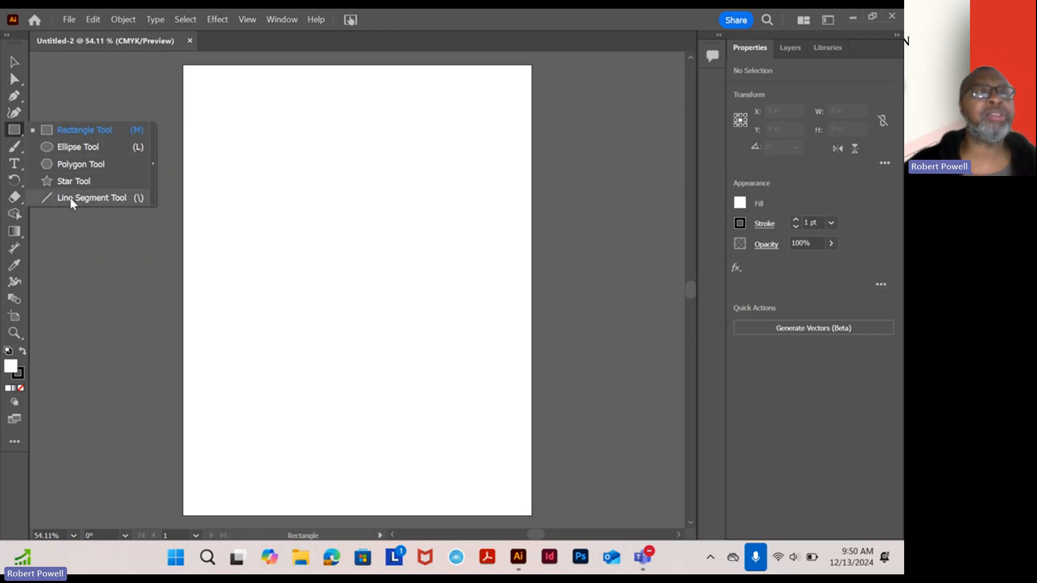
{"action": "left_click", "coordinate": [75, 147]}
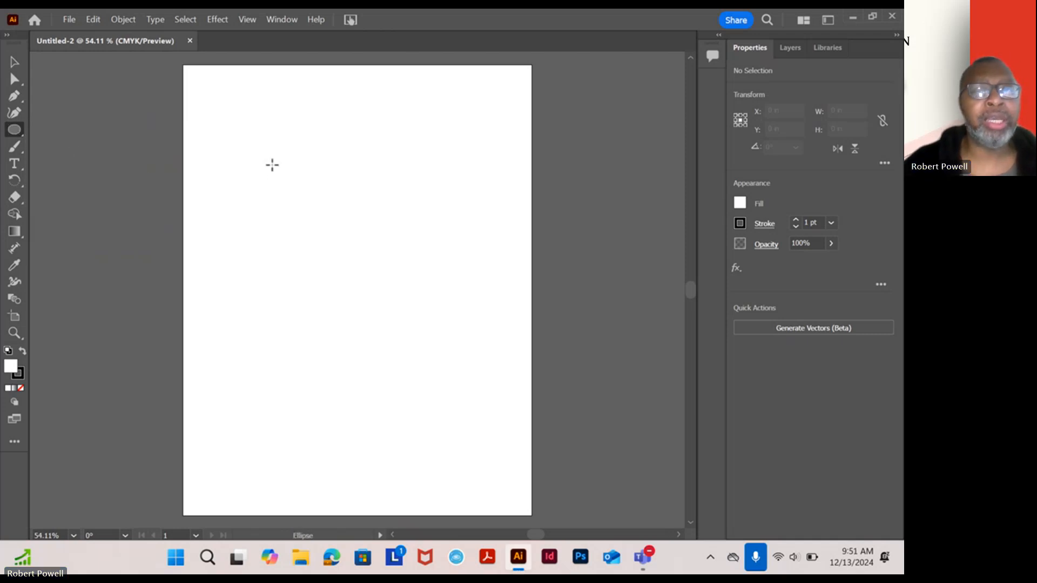
{"action": "left_click_drag", "start_coordinate": [268, 157], "coordinate": [445, 253]}
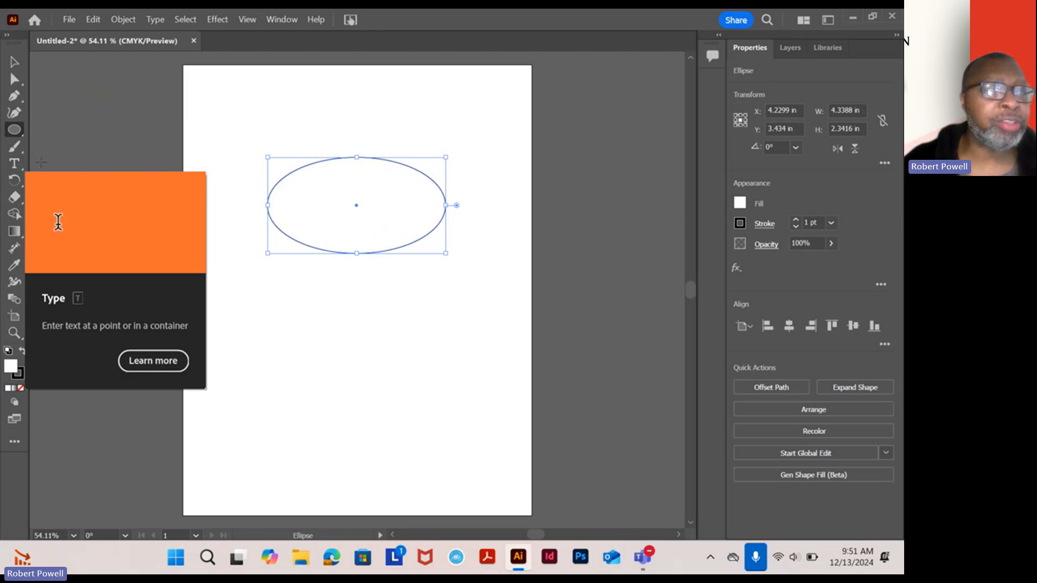
- Type 'CYCLE BISHOP' in Myriad Pro 12 pt below the ellipse
{"action": "left_click", "coordinate": [17, 161]}
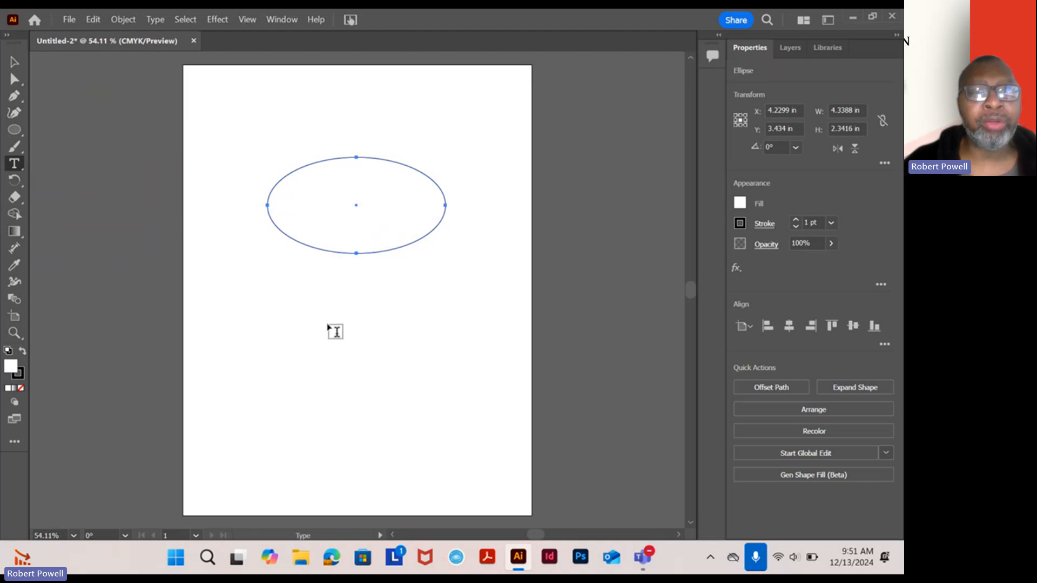
{"action": "left_click", "coordinate": [330, 327]}
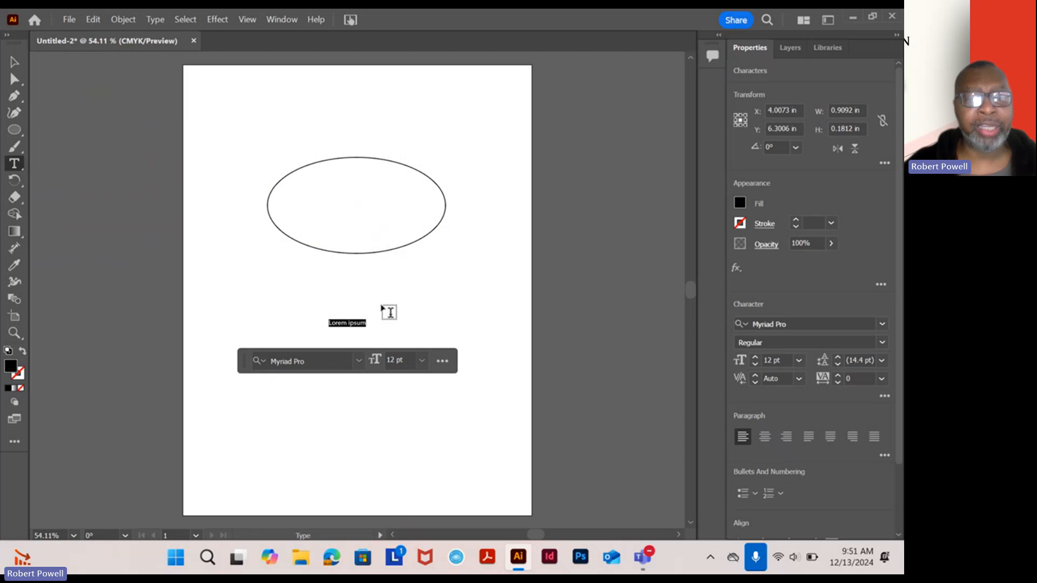
{"action": "type", "text": "C"}
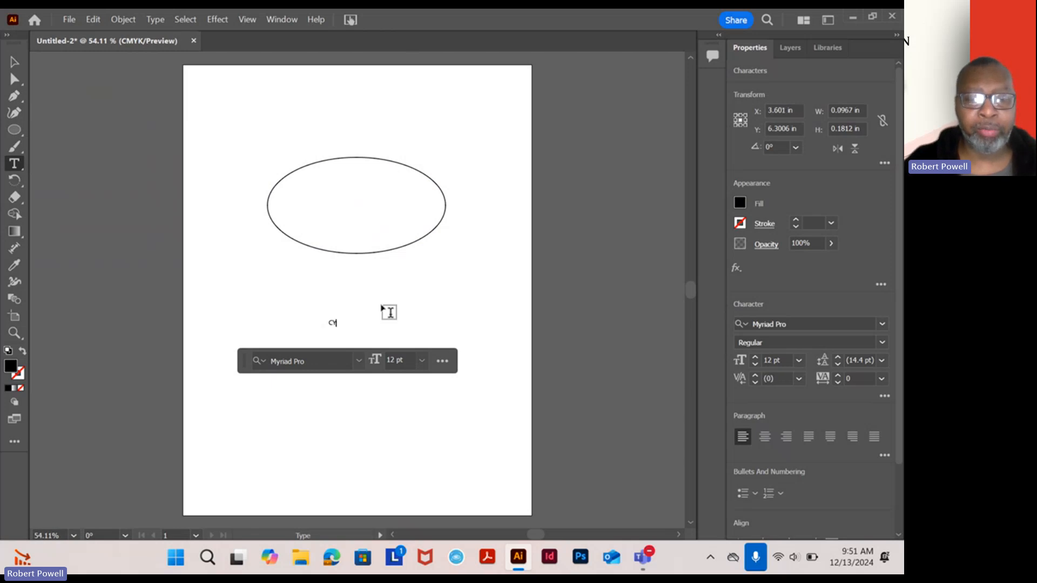
{"action": "type", "text": "YCLE BISHOP"}
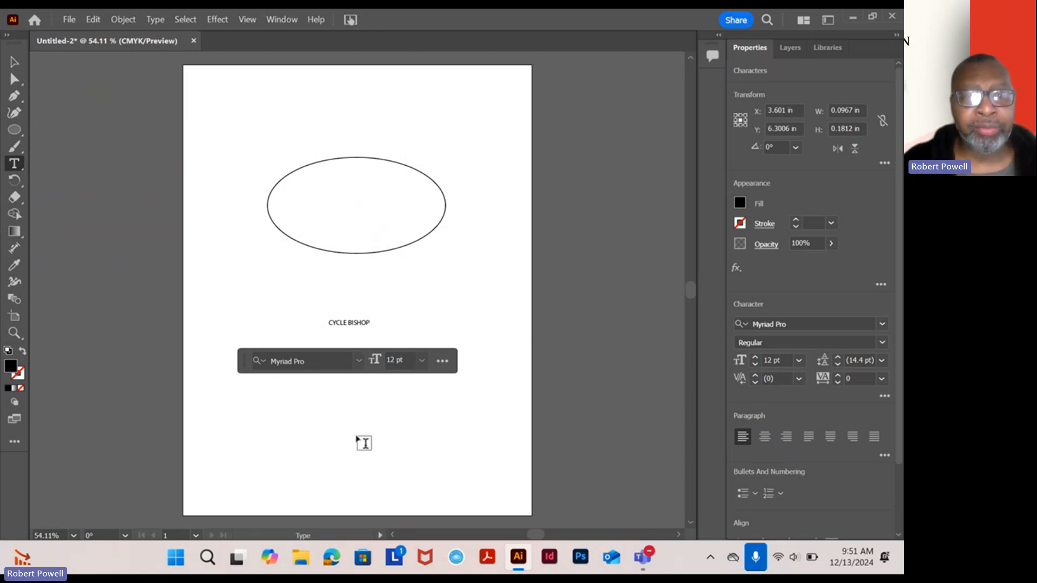
{"action": "left_click", "coordinate": [359, 361]}
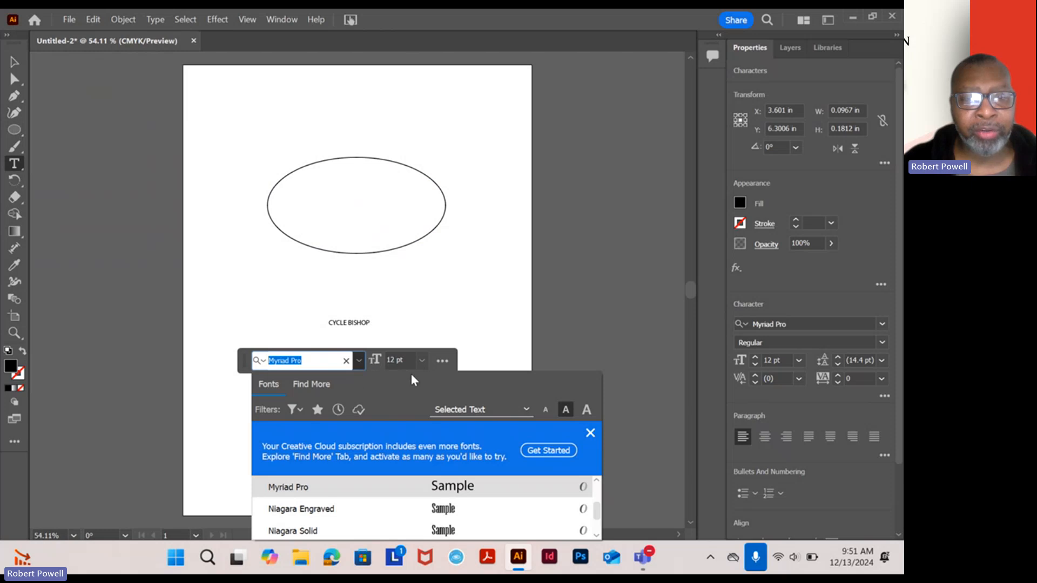
{"action": "left_click", "coordinate": [422, 360]}
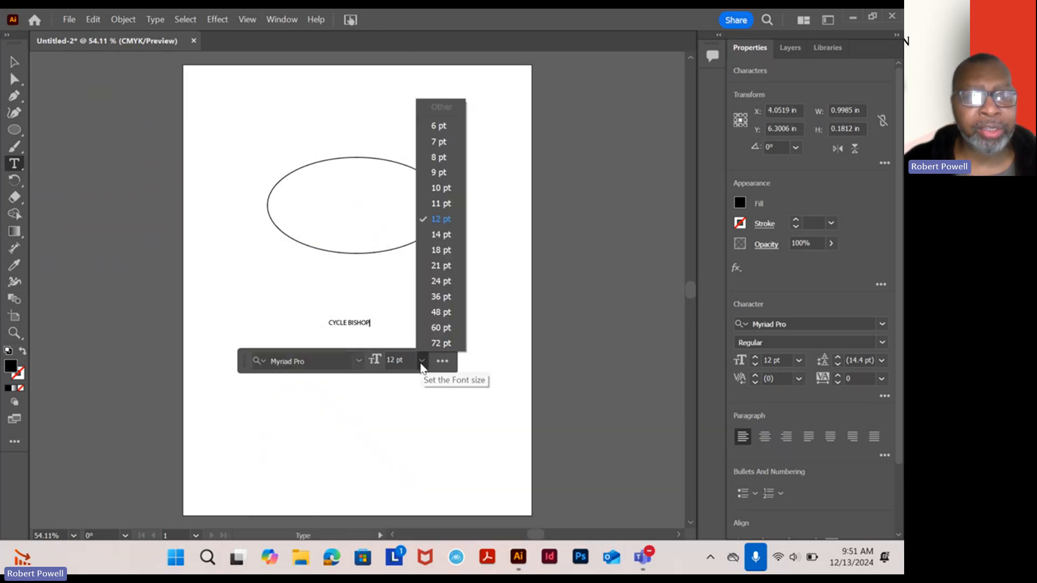
{"action": "left_click", "coordinate": [14, 64]}
{"action": "left_click", "coordinate": [241, 282]}
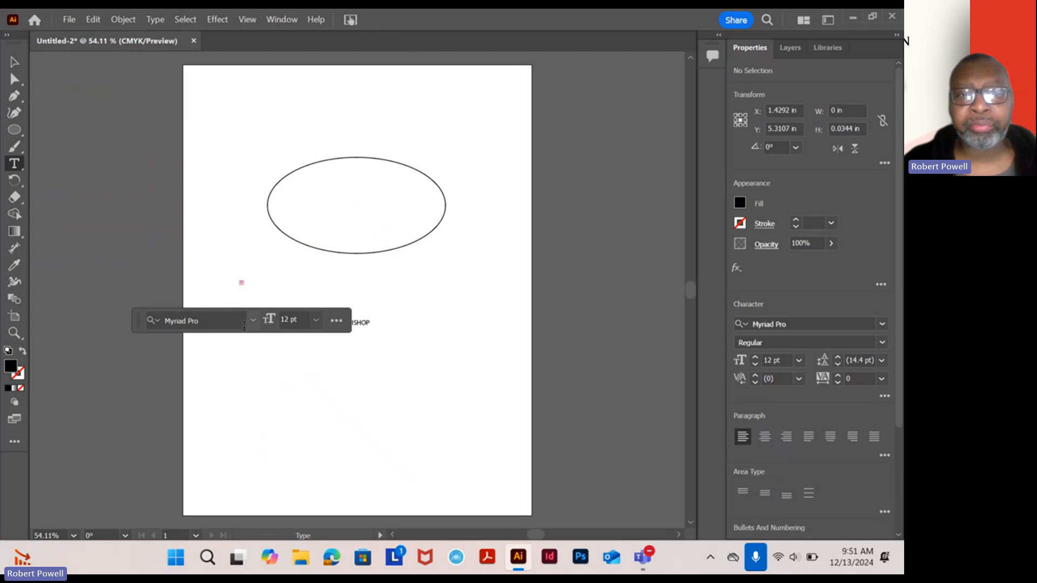
- Exit text editing, hide the floating text-formatting bar, and delete the stray empty text object
{"action": "key", "text": "Escape"}
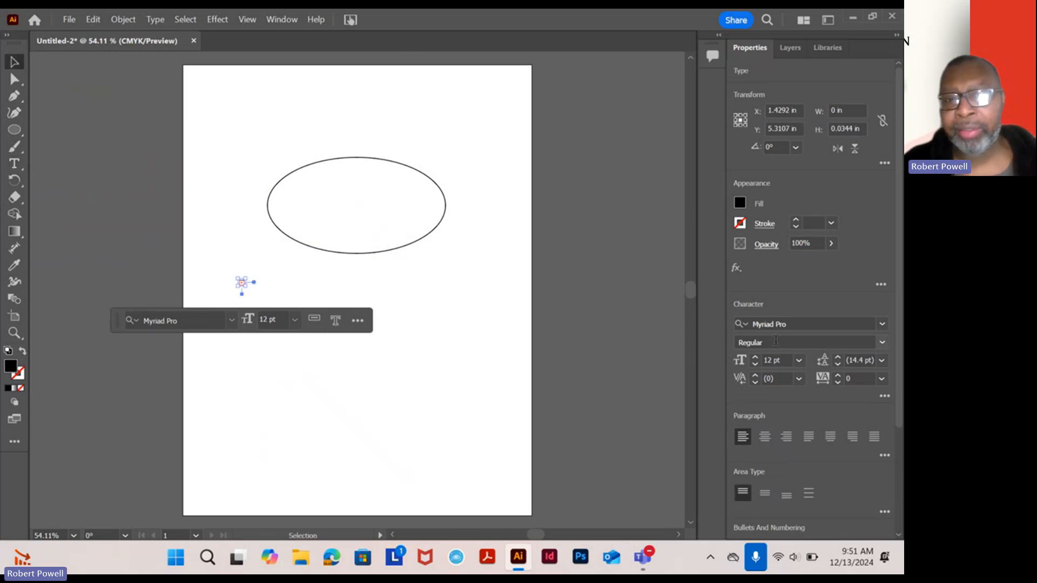
{"action": "left_click", "coordinate": [361, 322]}
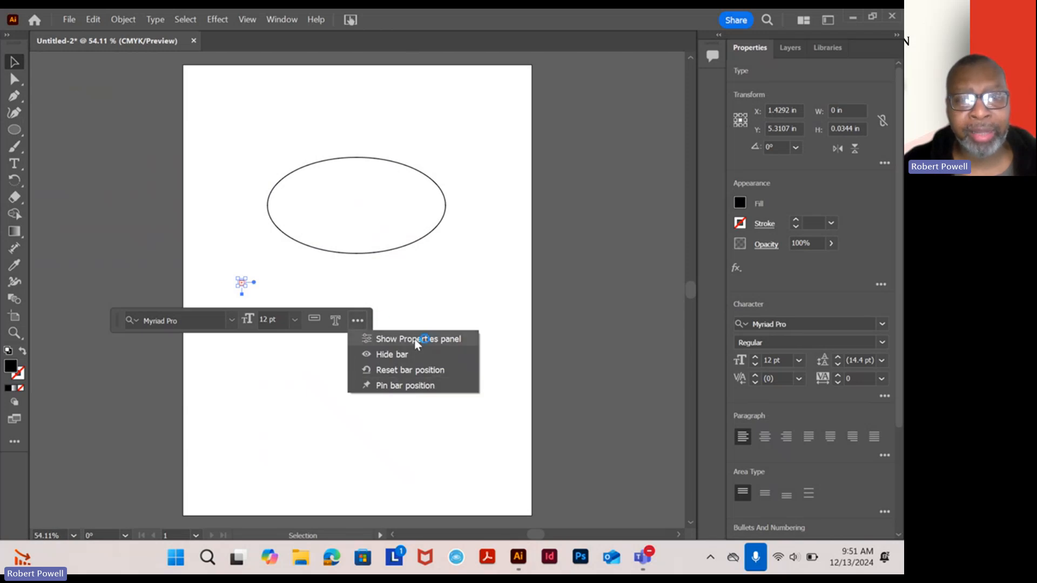
{"action": "left_click", "coordinate": [387, 354]}
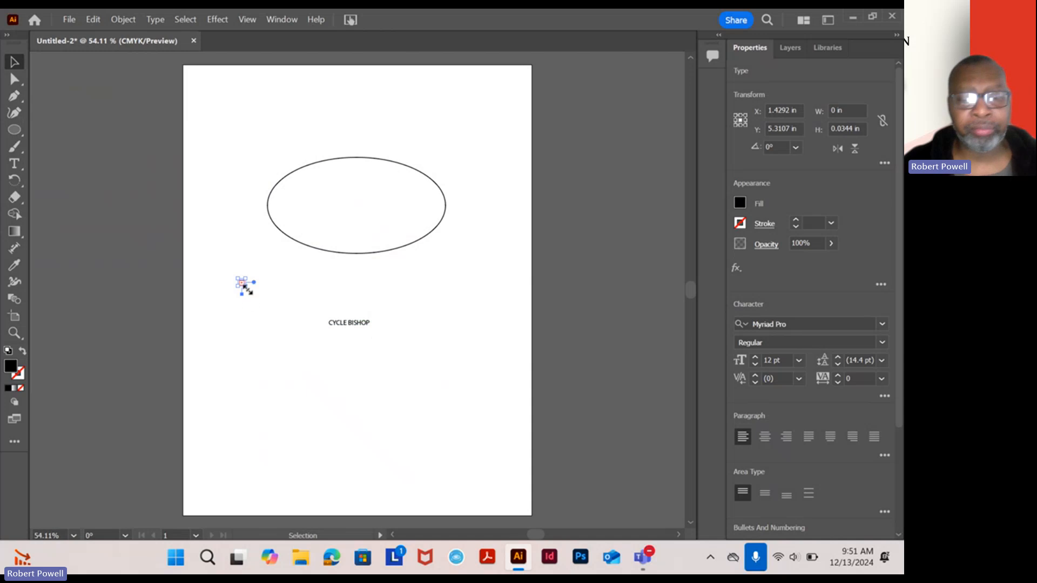
{"action": "key", "text": "Delete"}
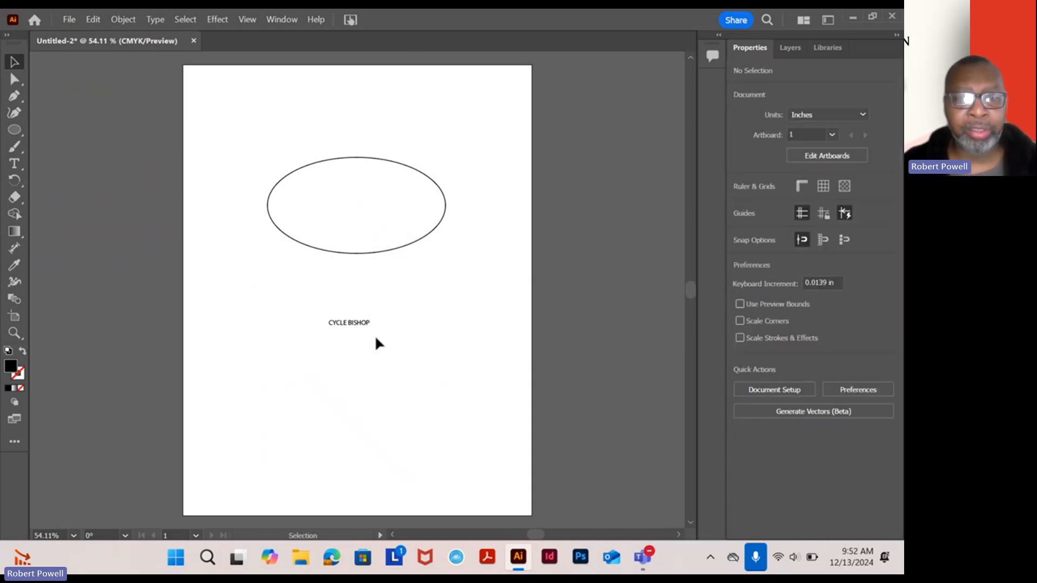
{"action": "left_click", "coordinate": [366, 323]}
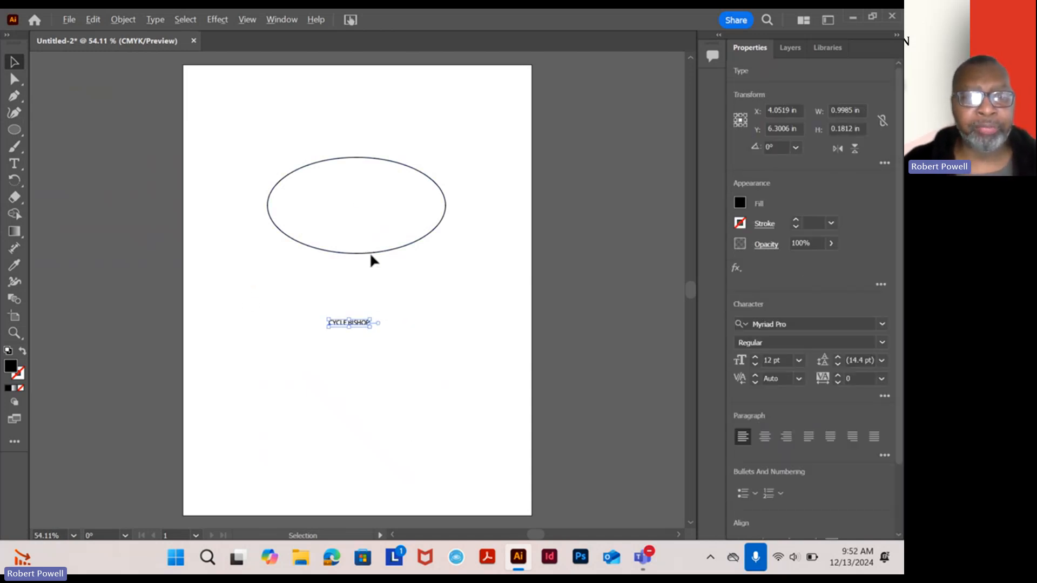
{"action": "scroll", "coordinate": [371, 255], "scroll_direction": "up", "scroll_amount": 4}
{"action": "scroll", "coordinate": [371, 256], "scroll_direction": "down", "scroll_amount": 3}
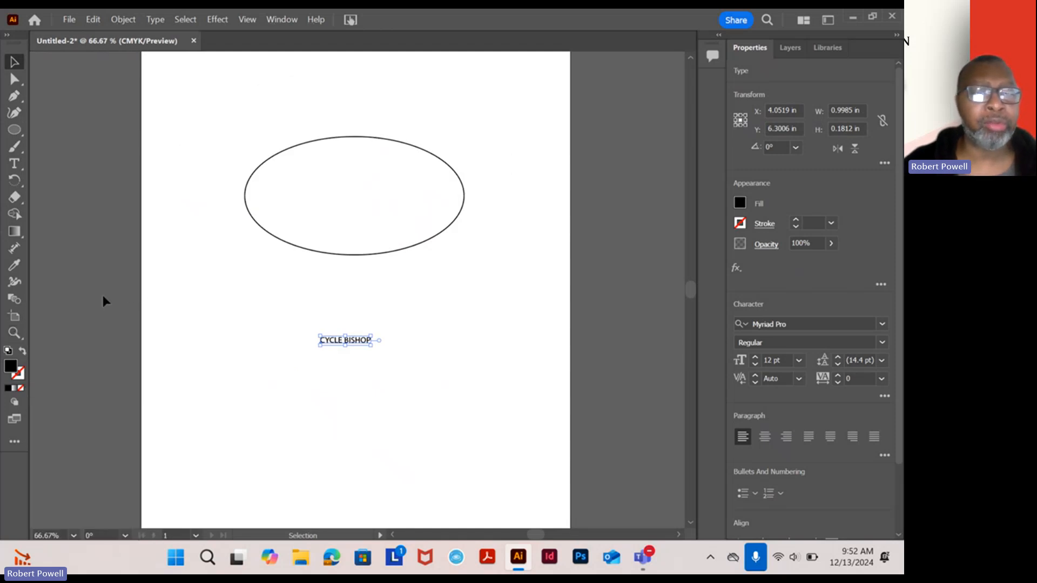
{"action": "left_click", "coordinate": [15, 333]}
{"action": "left_click_drag", "start_coordinate": [268, 303], "coordinate": [382, 341]}
{"action": "left_click", "coordinate": [14, 62]}
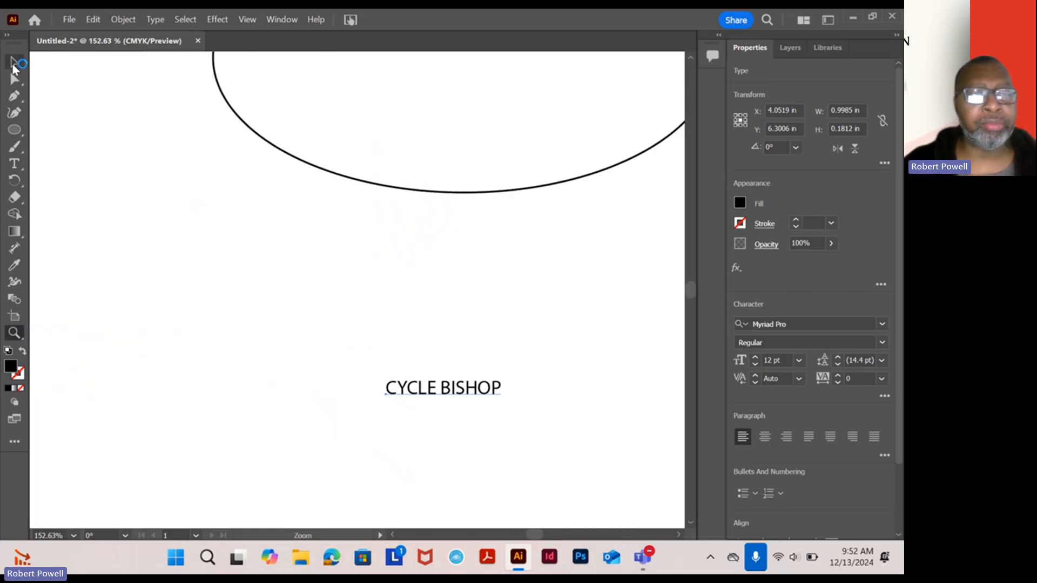
{"action": "left_click_drag", "start_coordinate": [477, 354], "coordinate": [346, 253]}
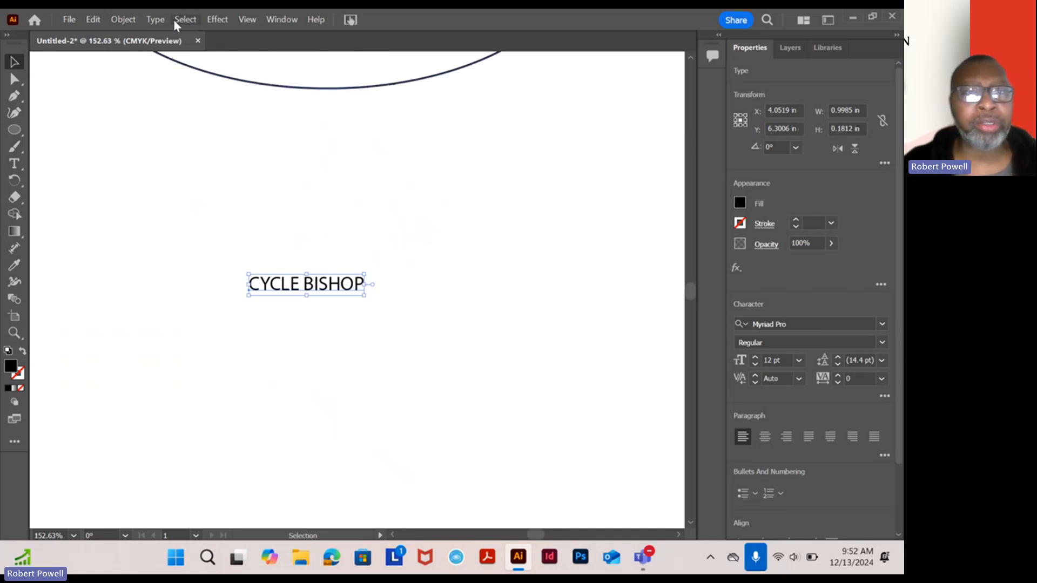
{"action": "left_click", "coordinate": [156, 20]}
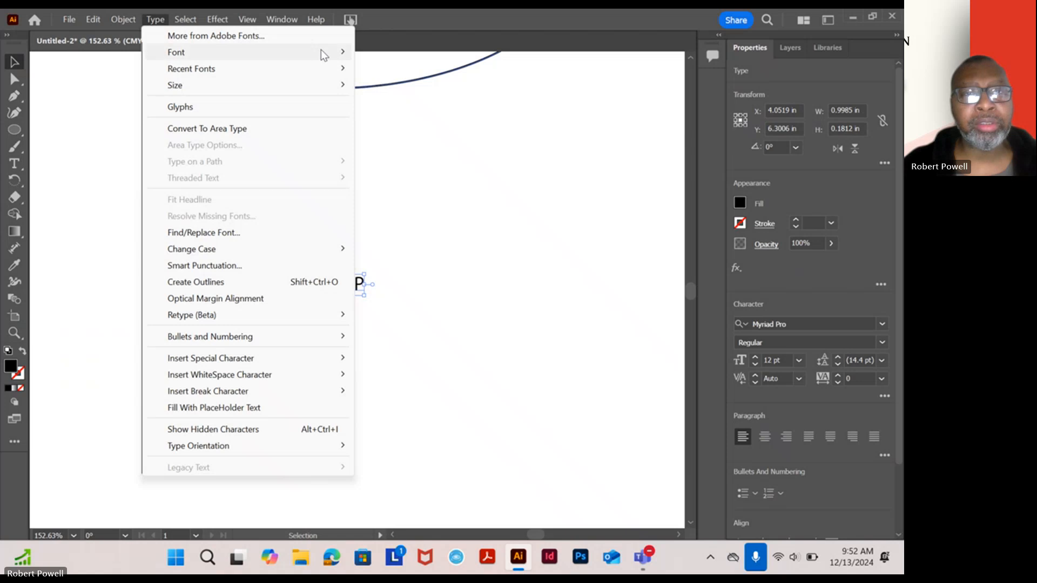
{"action": "mouse_move", "coordinate": [324, 54]}
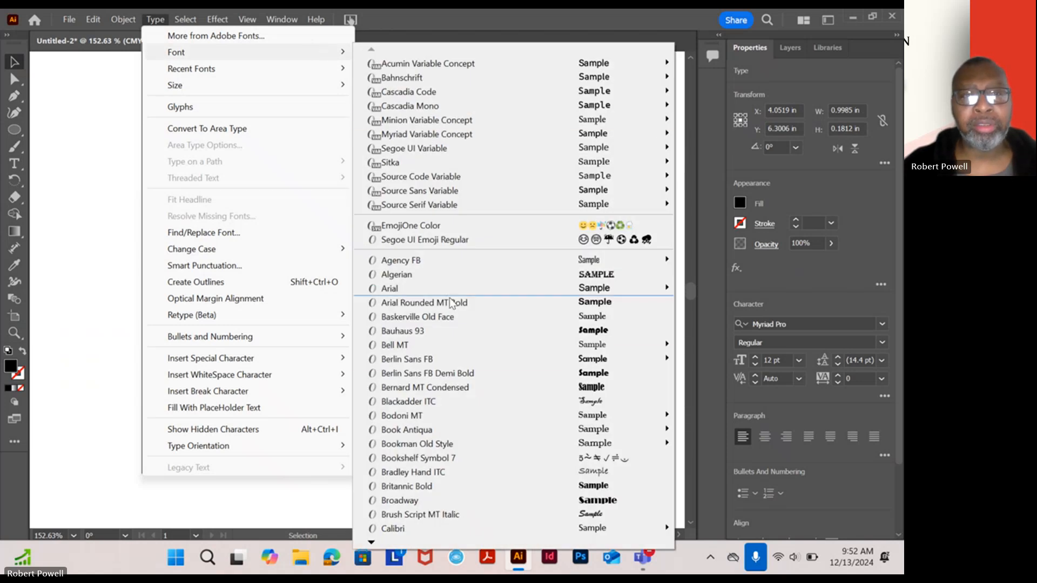
{"action": "mouse_move", "coordinate": [262, 88]}
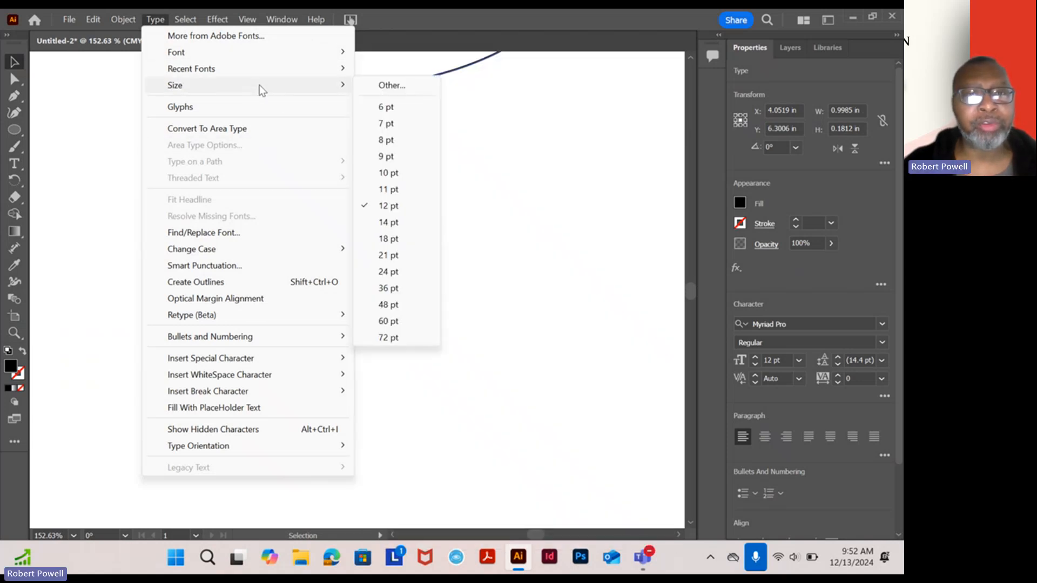
{"action": "left_click", "coordinate": [391, 304]}
{"action": "scroll", "coordinate": [371, 255], "scroll_direction": "down", "scroll_amount": 2}
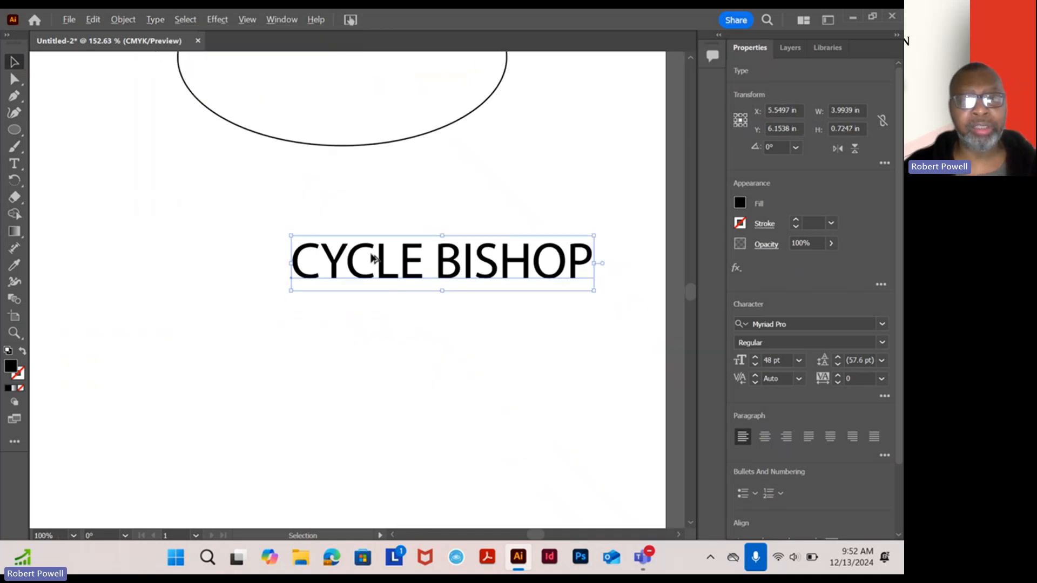
{"action": "left_click_drag", "start_coordinate": [498, 284], "coordinate": [493, 338]}
{"action": "left_click_drag", "start_coordinate": [461, 212], "coordinate": [440, 336]}
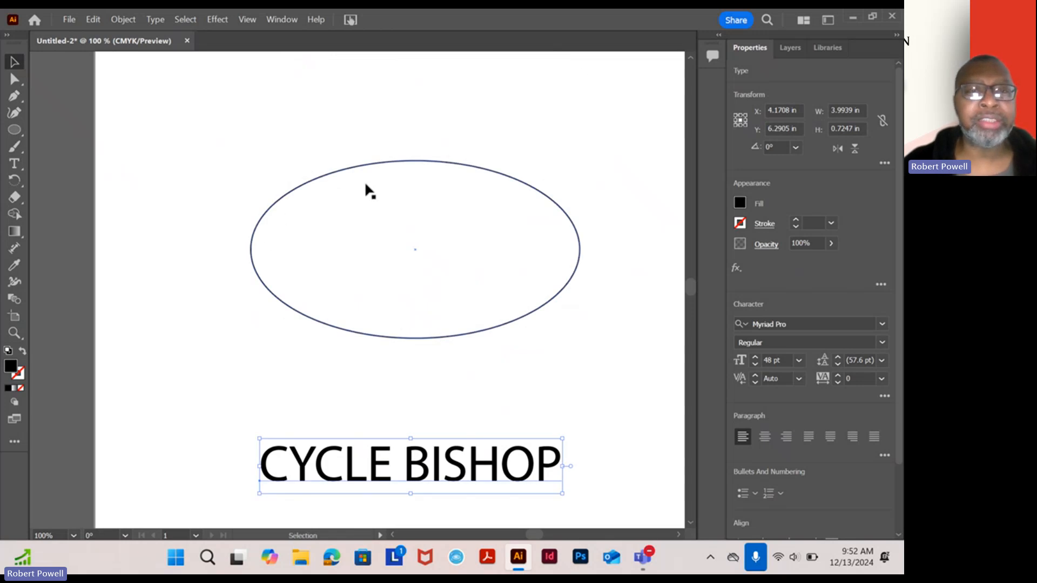
- Set 'CYCLE BISHOP' as 48 pt type on the ellipse's path, starting from its top edge
{"action": "left_click", "coordinate": [21, 170]}
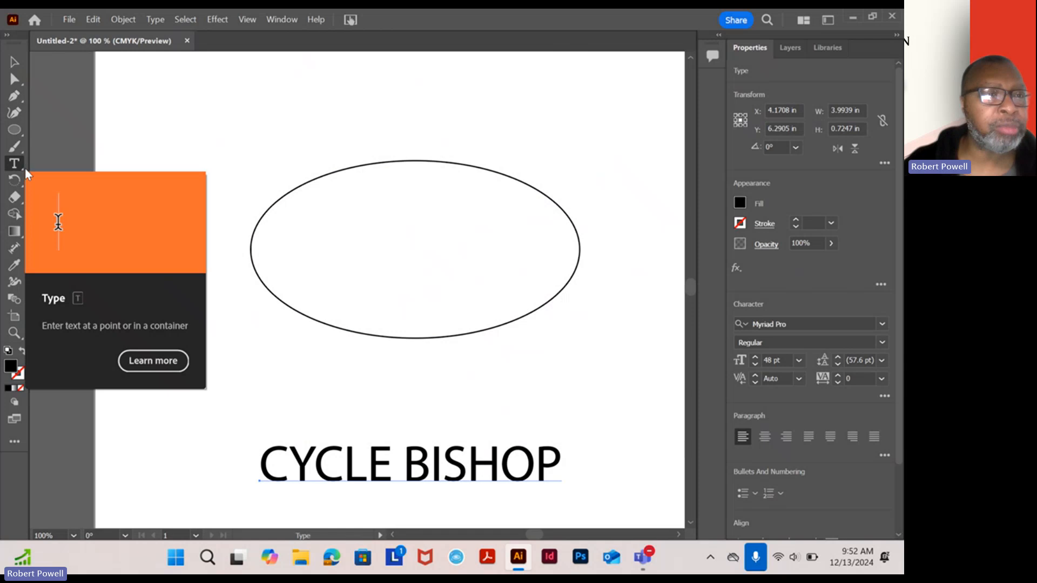
{"action": "left_click", "coordinate": [22, 169]}
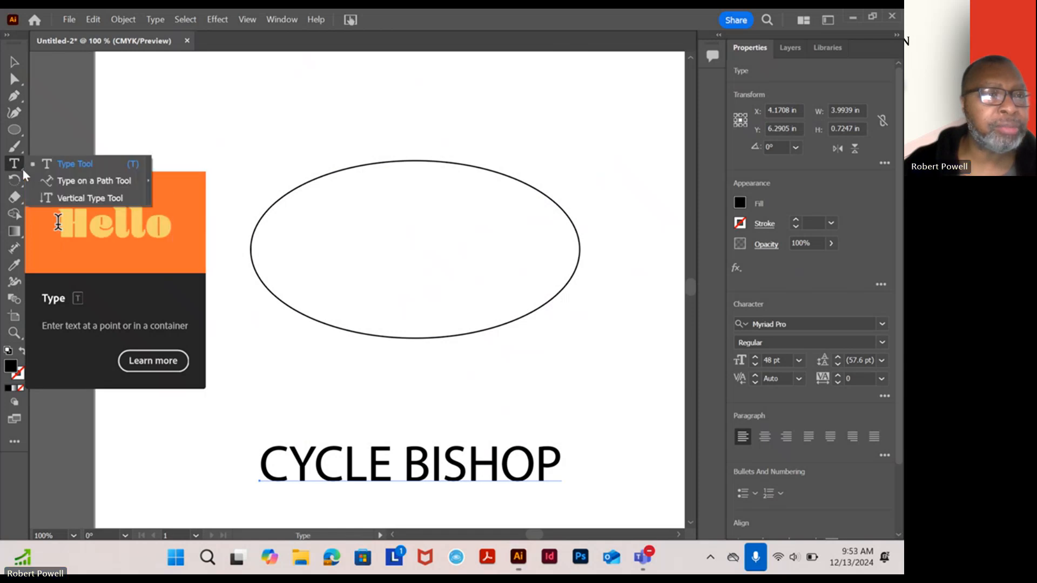
{"action": "left_click", "coordinate": [75, 187]}
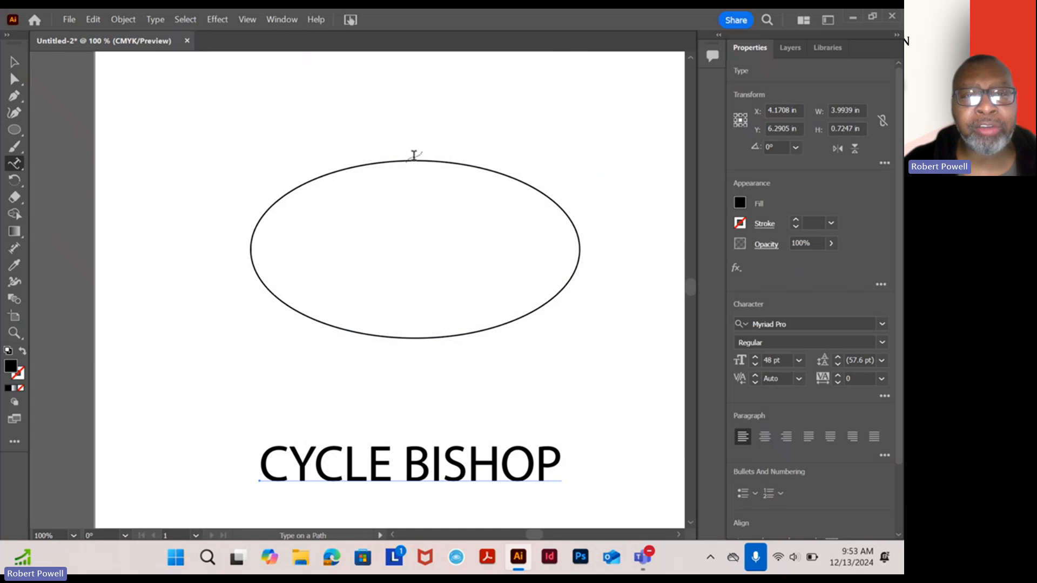
{"action": "left_click", "coordinate": [413, 155]}
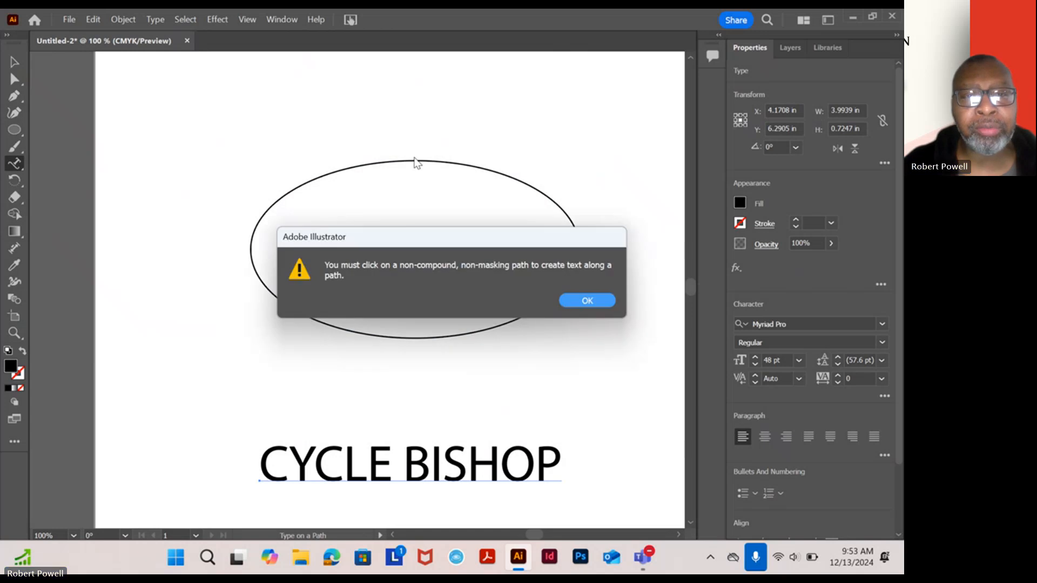
{"action": "left_click", "coordinate": [586, 301]}
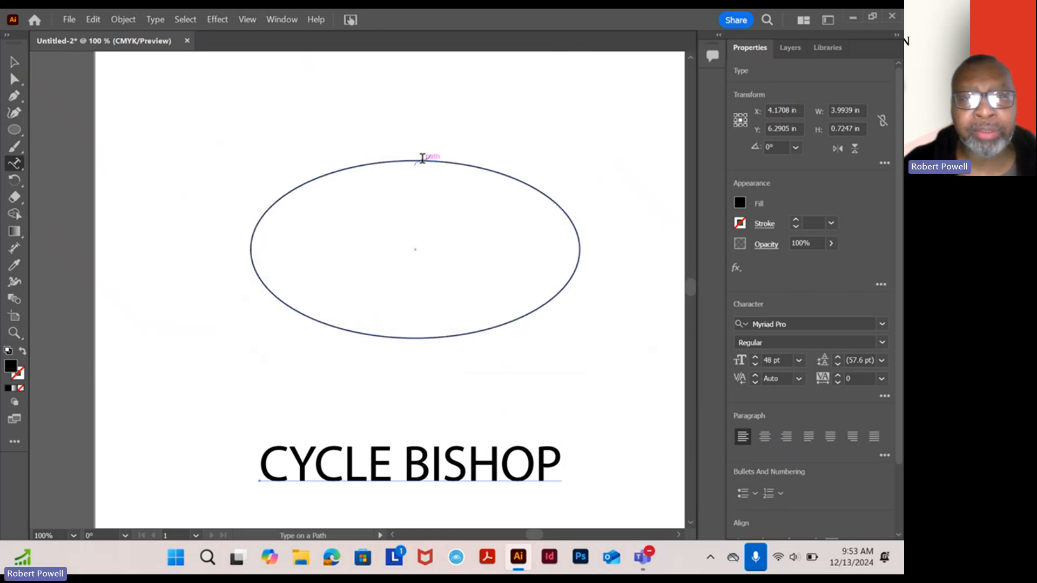
{"action": "left_click", "coordinate": [423, 159]}
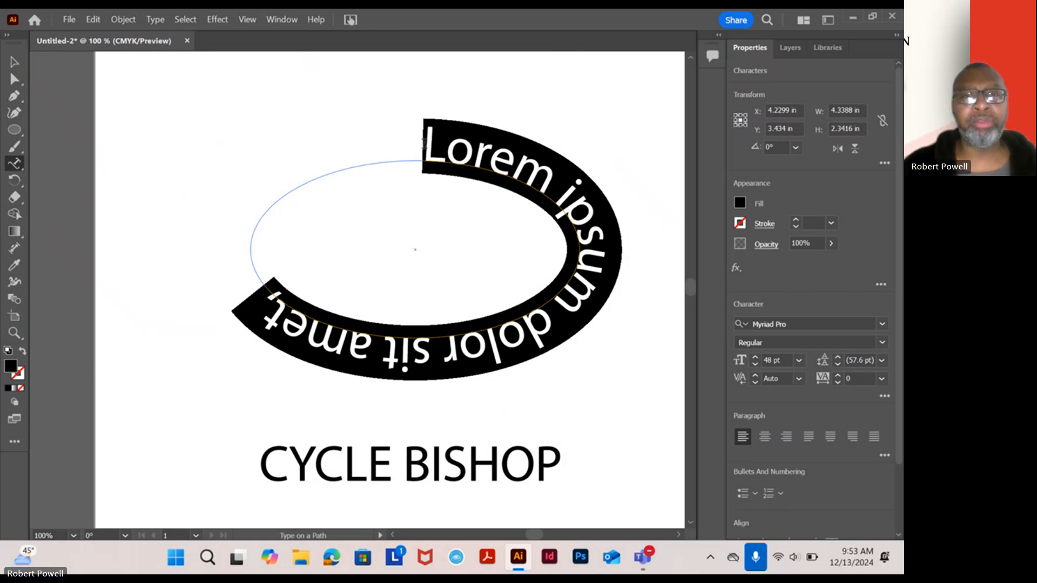
{"action": "left_click_drag", "start_coordinate": [424, 143], "coordinate": [230, 312]}
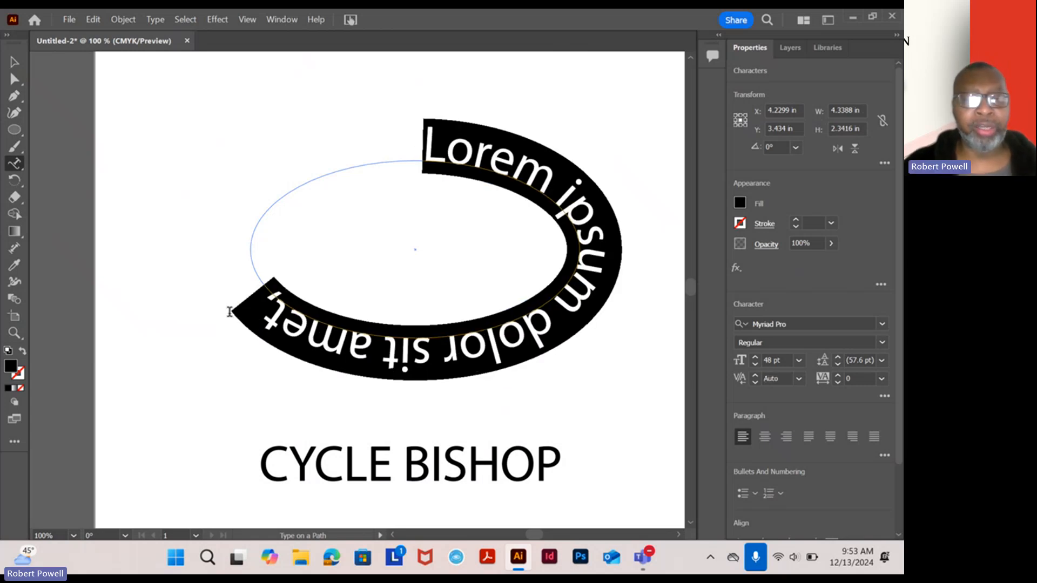
{"action": "type", "text": "CYCL"}
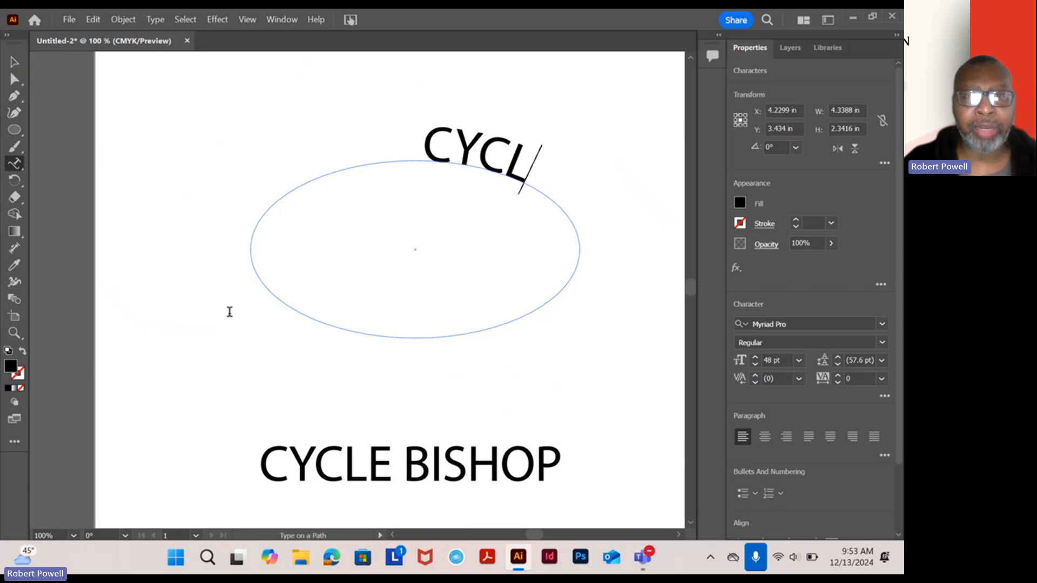
{"action": "type", "text": "E BISHOP"}
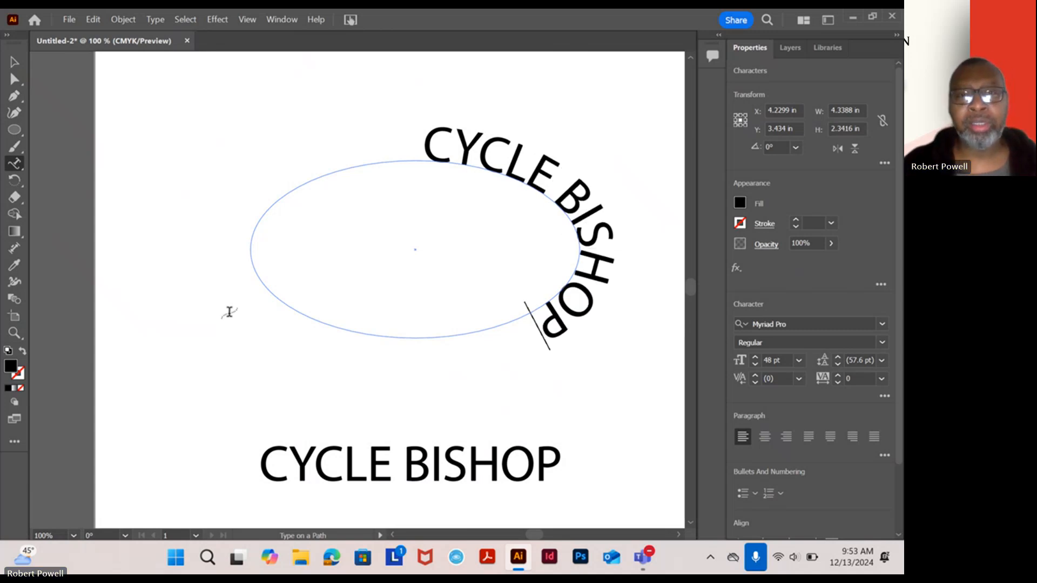
{"action": "left_click", "coordinate": [14, 62]}
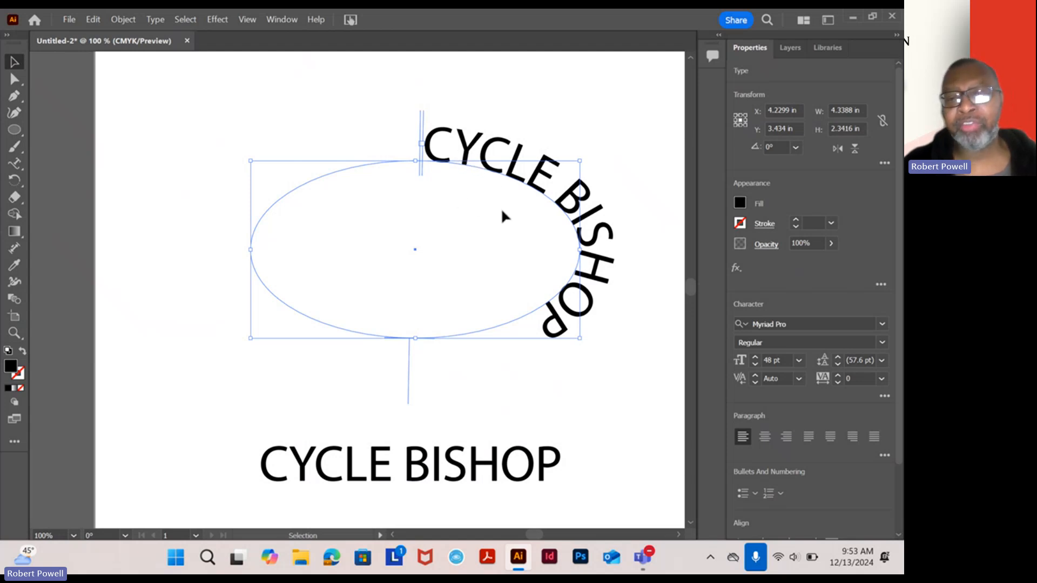
- Center-align the path text so it arches over the ellipse's top, nudged slightly down-left
{"action": "left_click", "coordinate": [765, 437]}
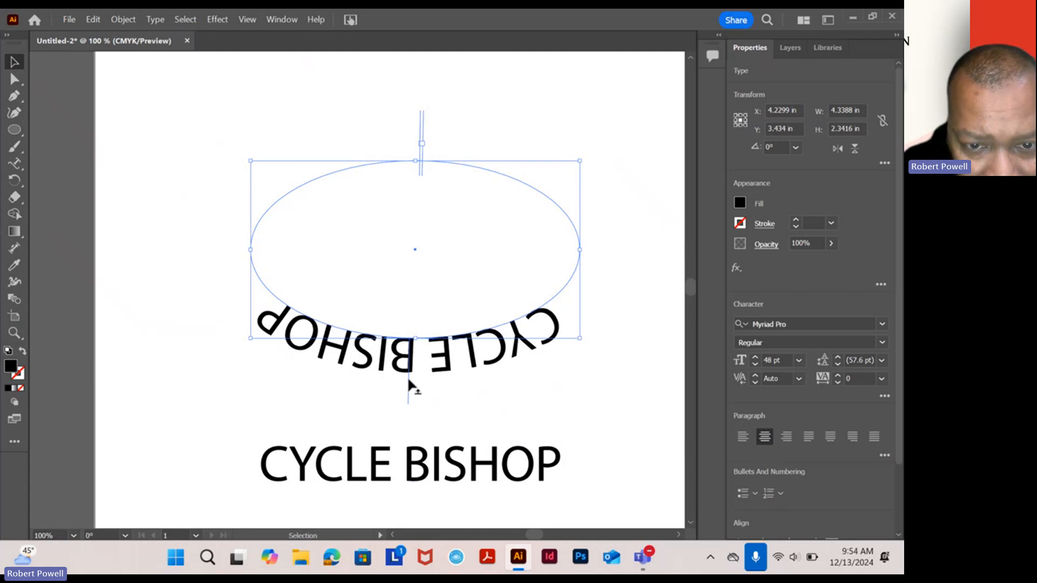
{"action": "left_click_drag", "start_coordinate": [407, 376], "coordinate": [420, 127]}
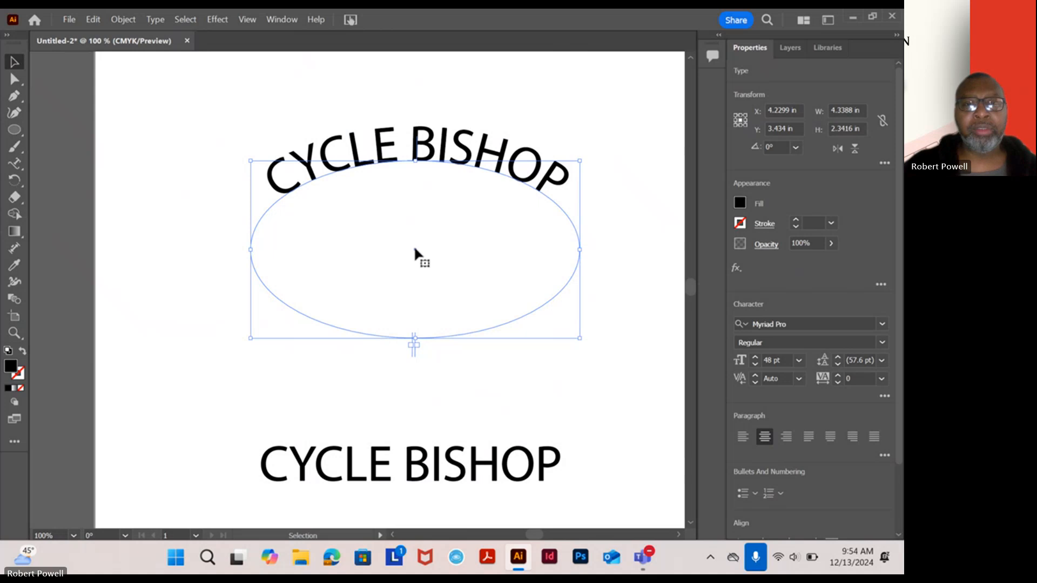
{"action": "left_click_drag", "start_coordinate": [414, 250], "coordinate": [394, 277]}
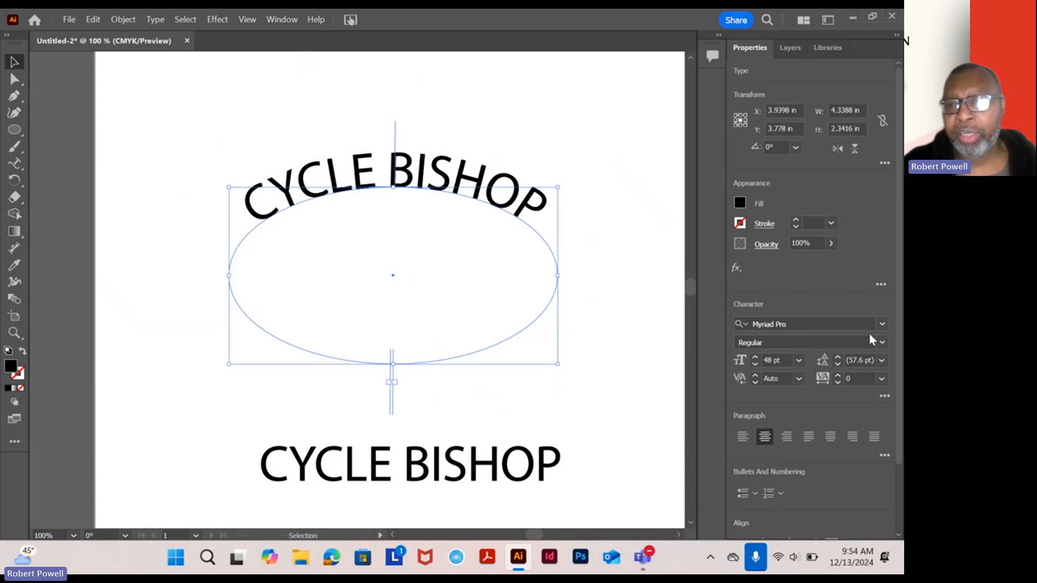
{"action": "left_click", "coordinate": [155, 19]}
- Change the arched 'CYCLE BISHOP' font to Arial Bold, then to Britannic Bold
{"action": "mouse_move", "coordinate": [192, 50]}
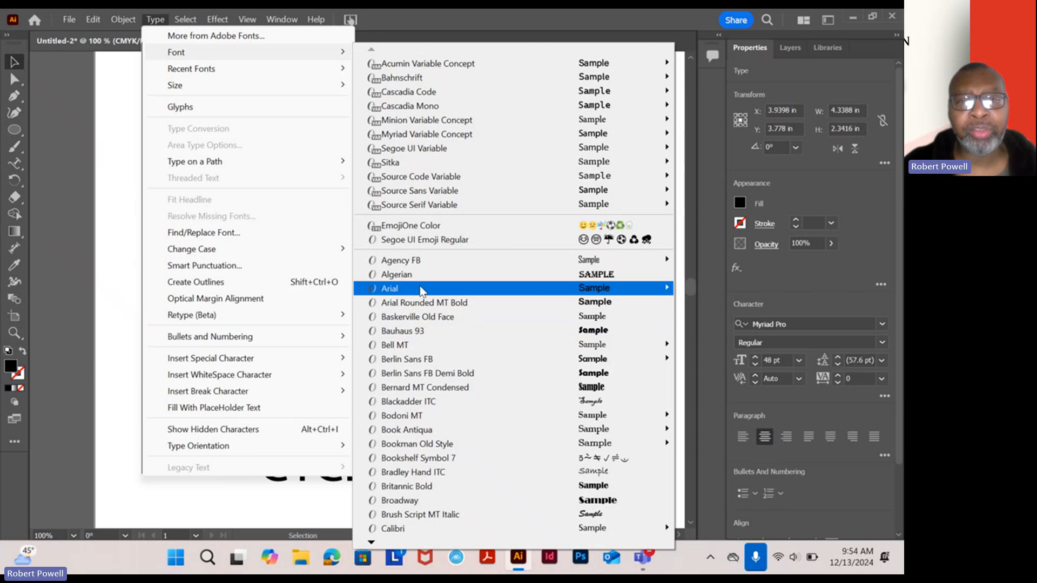
{"action": "mouse_move", "coordinate": [421, 292]}
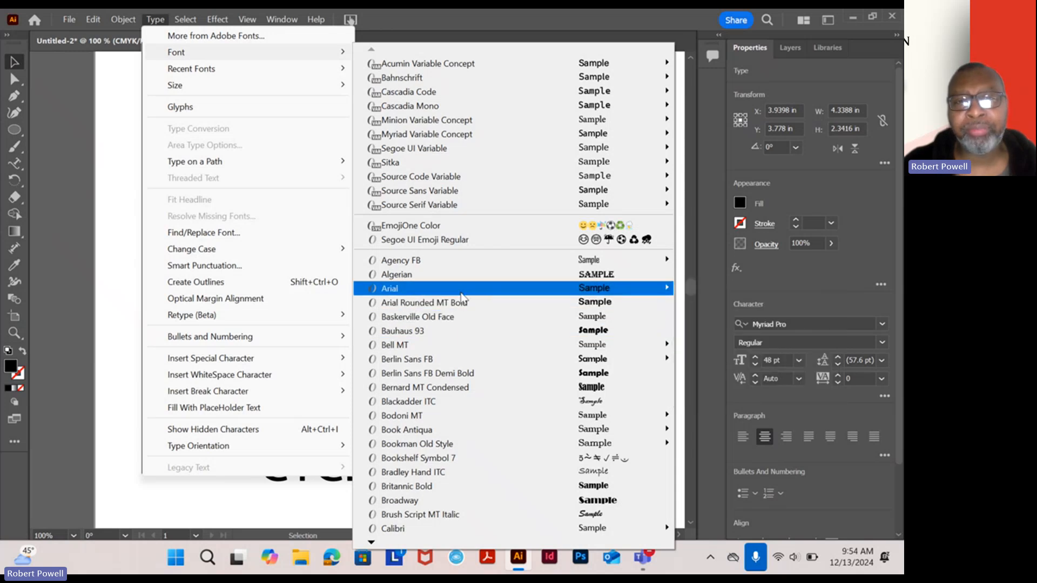
{"action": "mouse_move", "coordinate": [464, 290]}
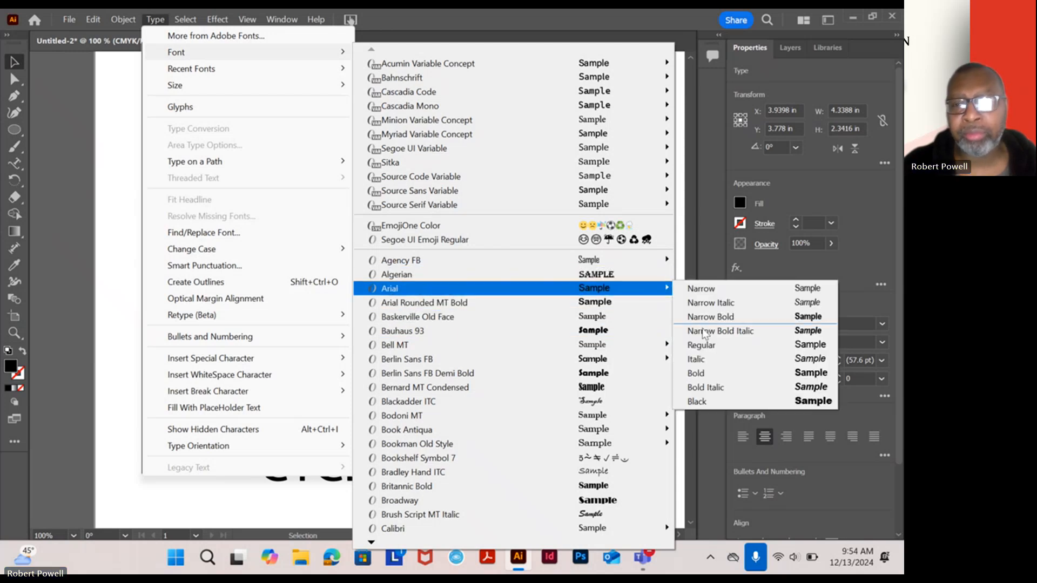
{"action": "left_click", "coordinate": [709, 372]}
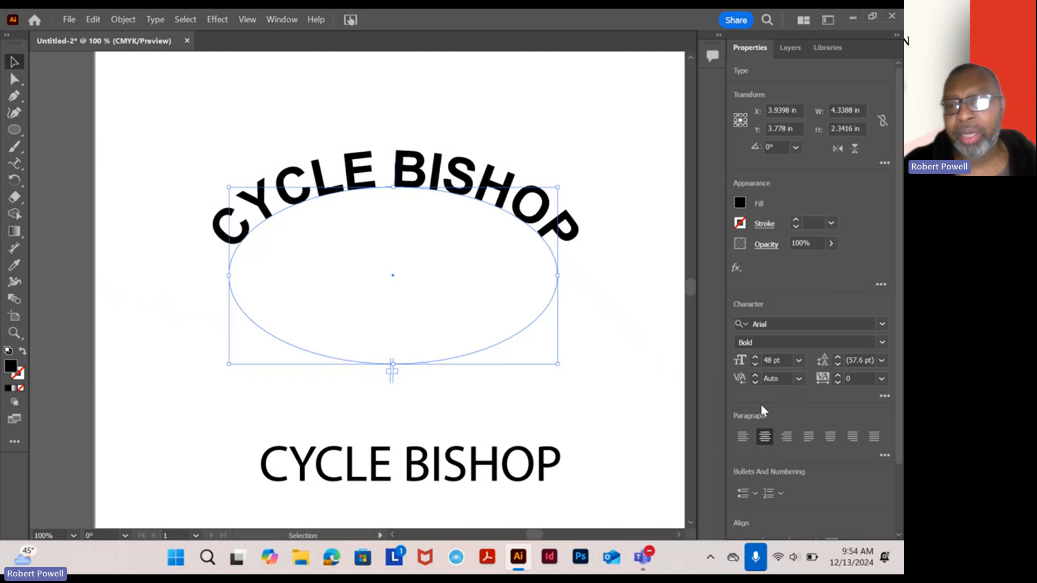
{"action": "left_click", "coordinate": [882, 325]}
{"action": "scroll", "coordinate": [708, 459], "scroll_direction": "down", "scroll_amount": 10}
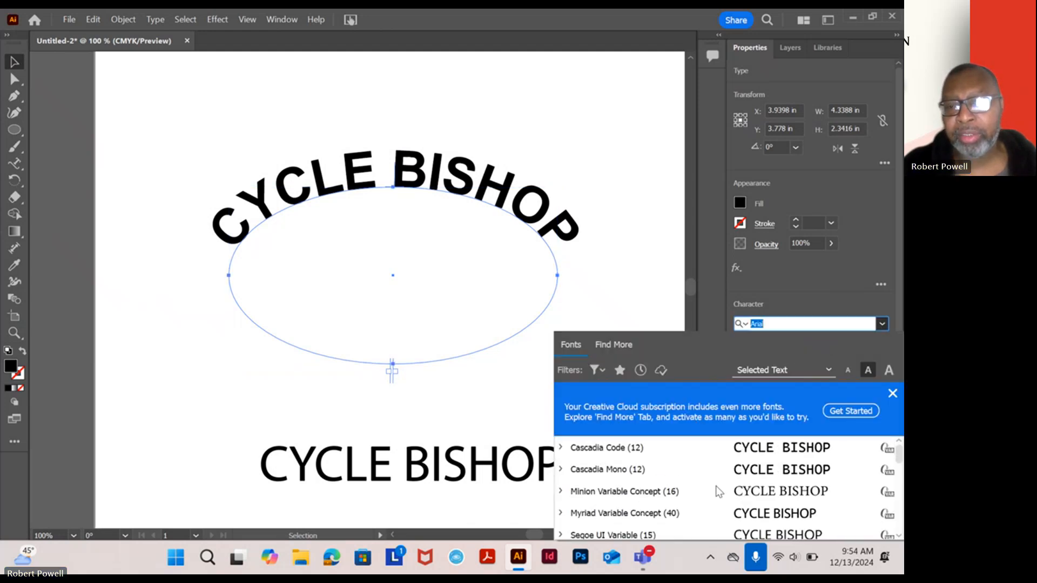
{"action": "scroll", "coordinate": [720, 469], "scroll_direction": "up", "scroll_amount": 2}
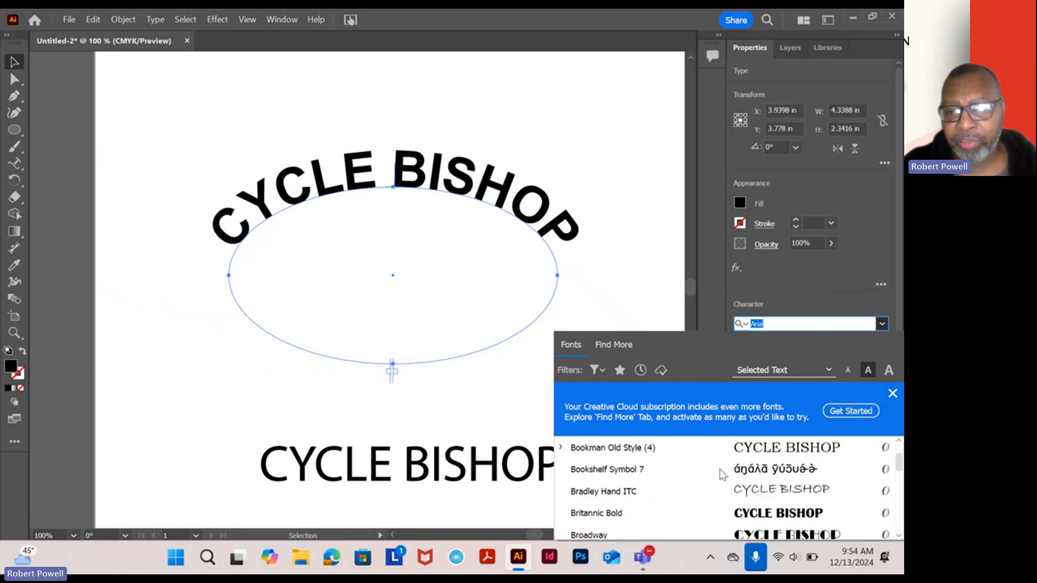
{"action": "scroll", "coordinate": [720, 470], "scroll_direction": "down", "scroll_amount": 1}
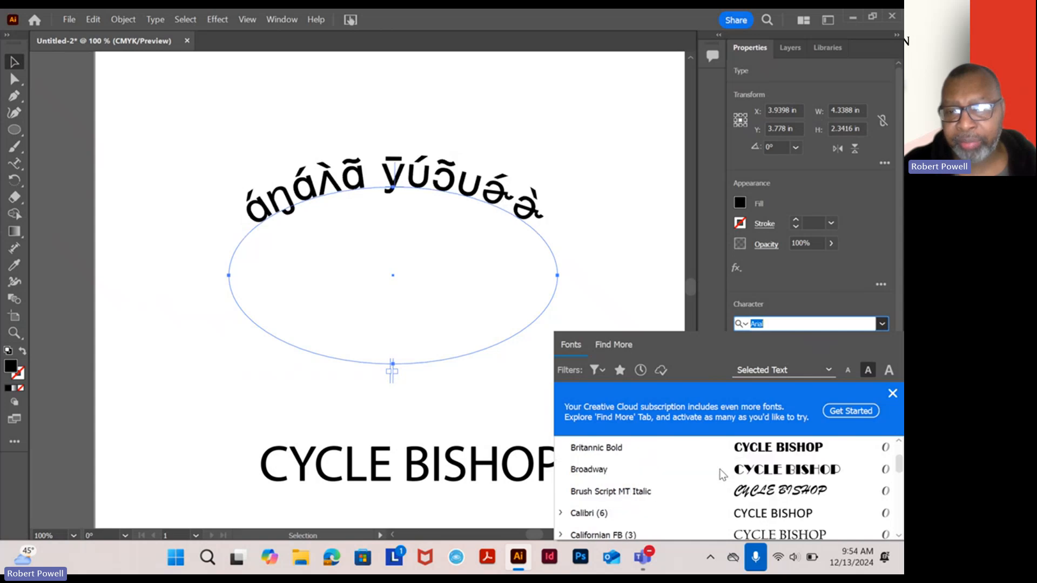
{"action": "left_click", "coordinate": [671, 444]}
{"action": "left_click", "coordinate": [583, 272]}
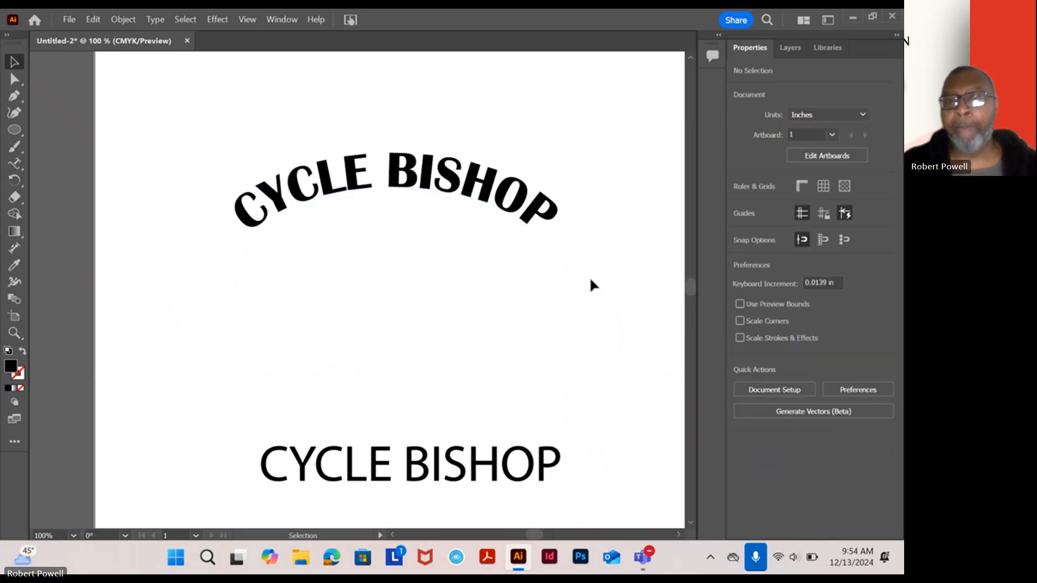
{"action": "left_click", "coordinate": [464, 204]}
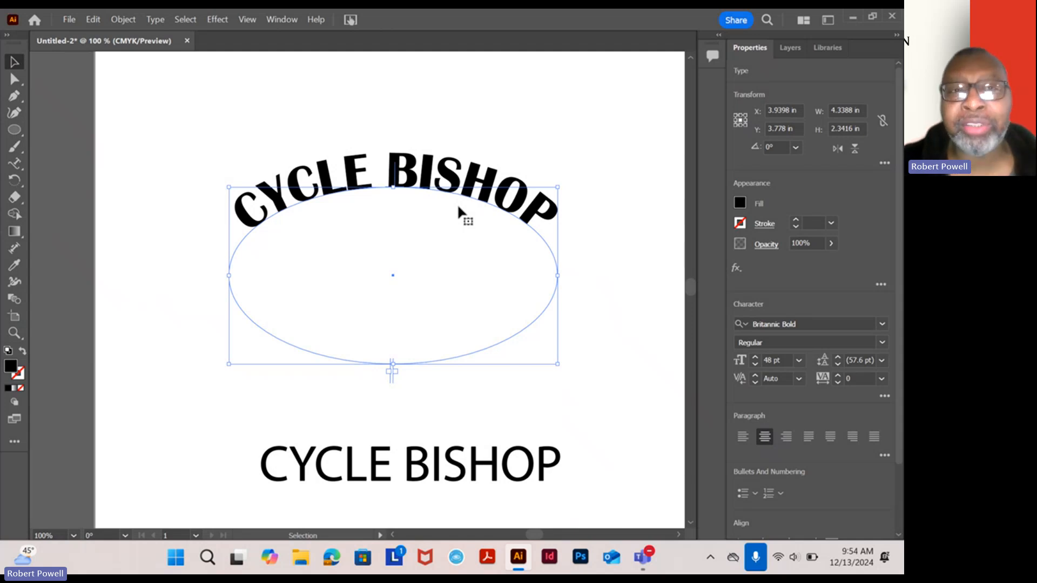
{"action": "left_click", "coordinate": [155, 20]}
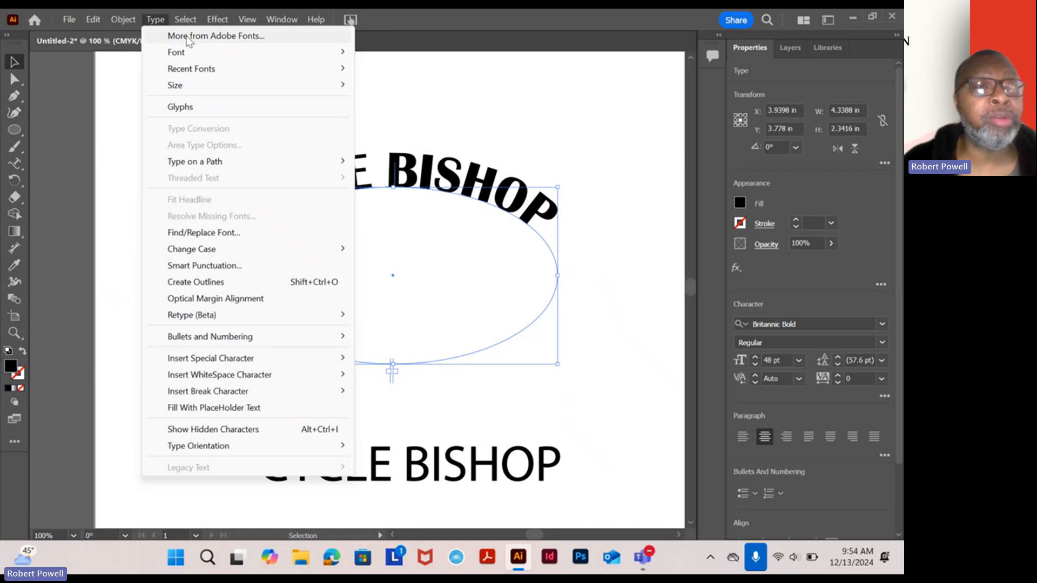
- Browse Adobe Fonts and search the library for 'BOURBON'
{"action": "left_click", "coordinate": [187, 36]}
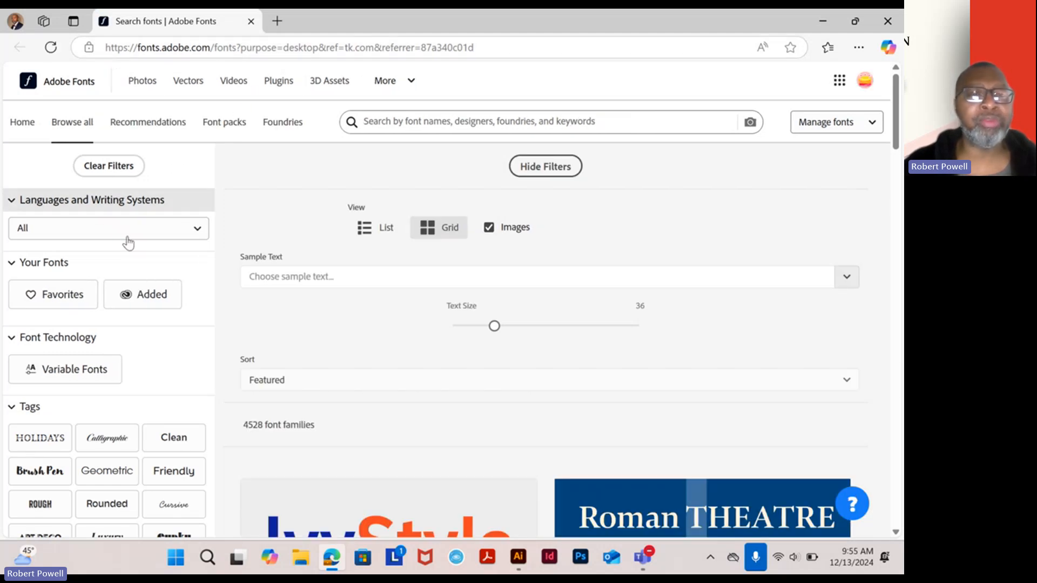
{"action": "scroll", "coordinate": [447, 424], "scroll_direction": "down", "scroll_amount": 15}
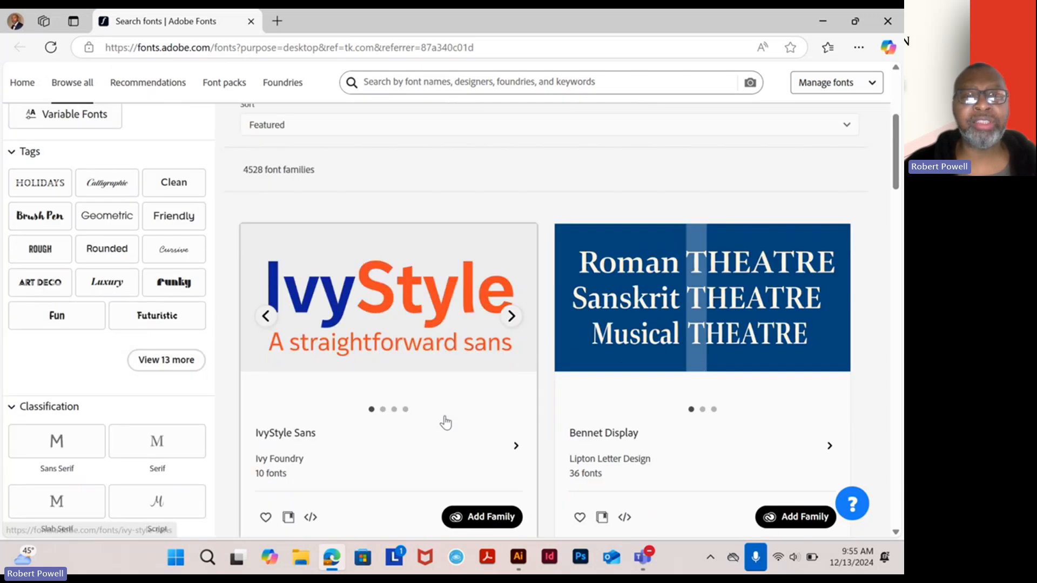
{"action": "scroll", "coordinate": [447, 409], "scroll_direction": "down", "scroll_amount": 7}
{"action": "scroll", "coordinate": [450, 395], "scroll_direction": "up", "scroll_amount": 9}
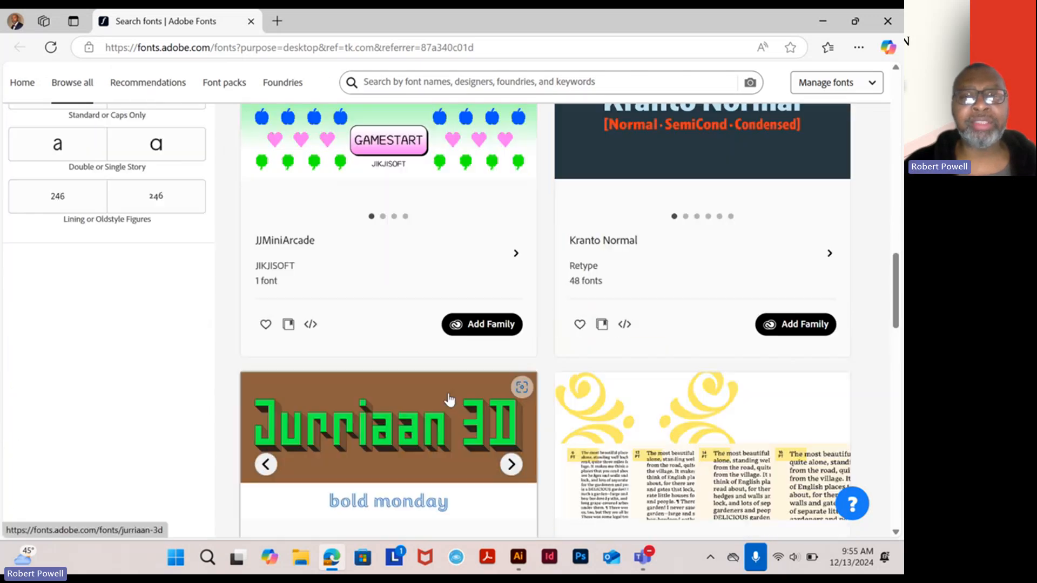
{"action": "scroll", "coordinate": [453, 391], "scroll_direction": "down", "scroll_amount": 15}
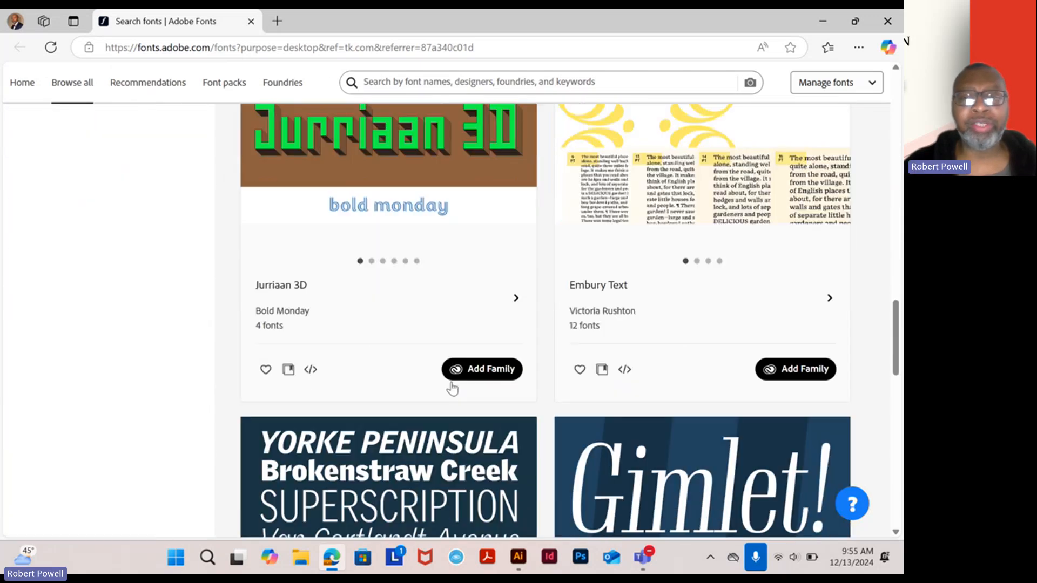
{"action": "scroll", "coordinate": [446, 373], "scroll_direction": "up", "scroll_amount": 10}
{"action": "scroll", "coordinate": [446, 374], "scroll_direction": "up", "scroll_amount": 10}
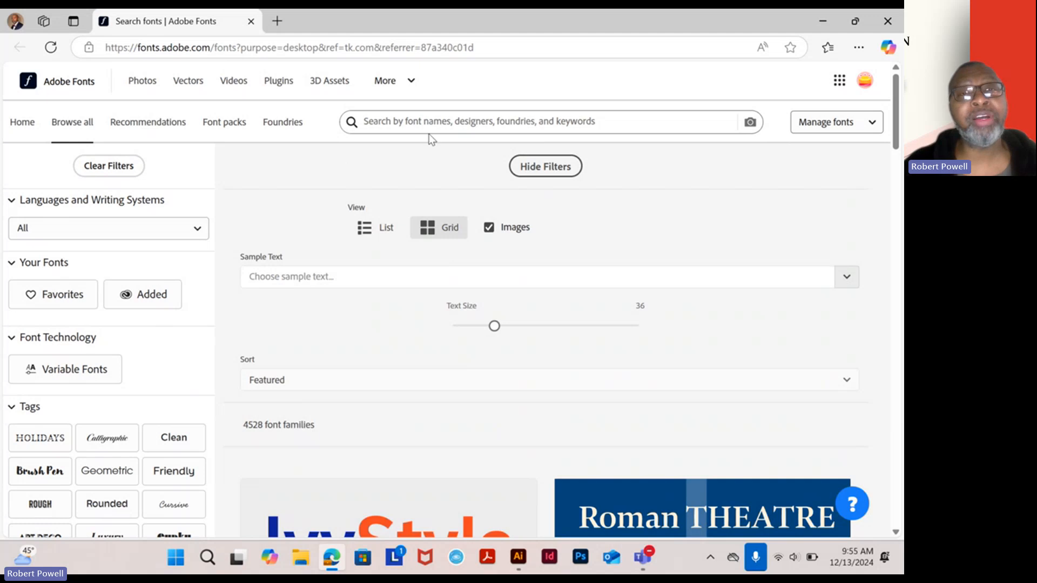
{"action": "left_click", "coordinate": [431, 118]}
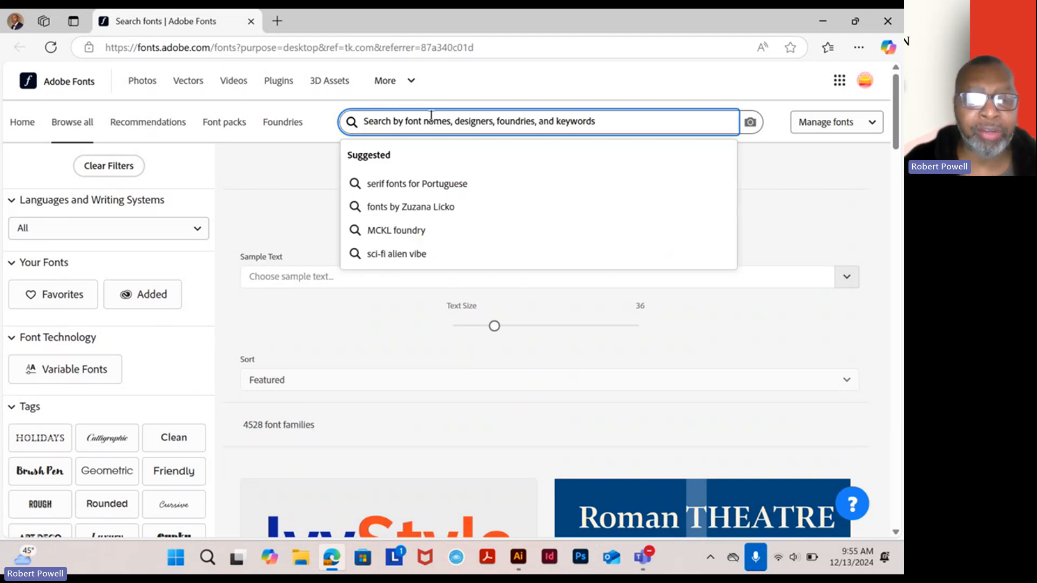
{"action": "type", "text": "BOU"}
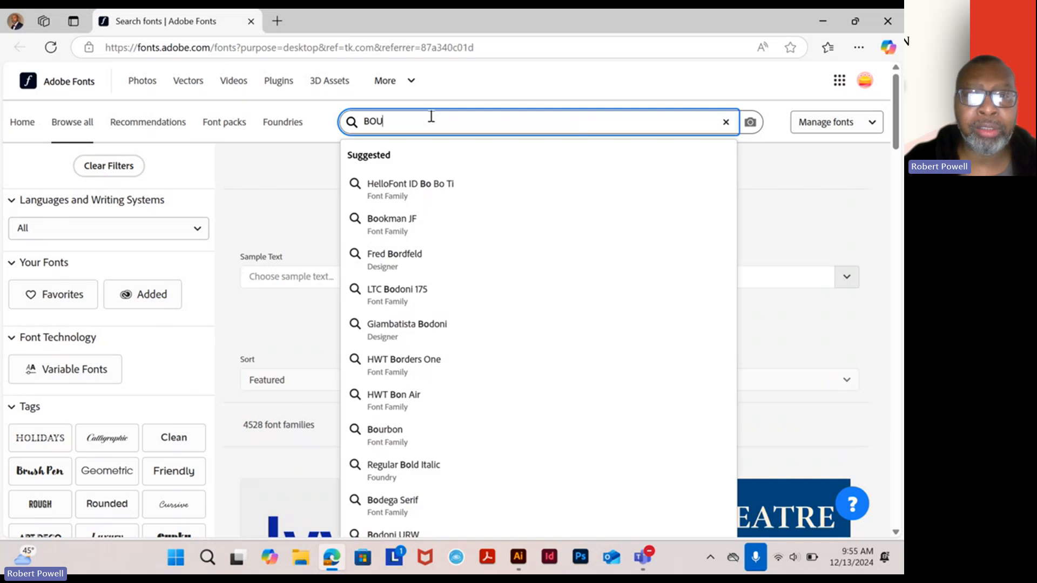
{"action": "type", "text": "RBON"}
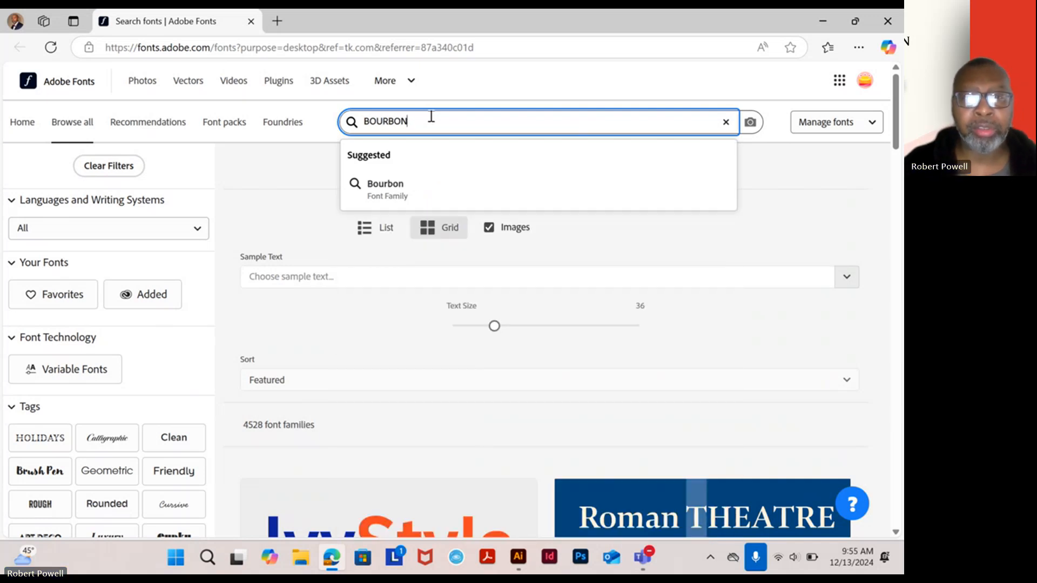
- Add the full Bourbon family from its Adobe Fonts page, confirm, and minimize the browser
{"action": "left_click", "coordinate": [413, 190]}
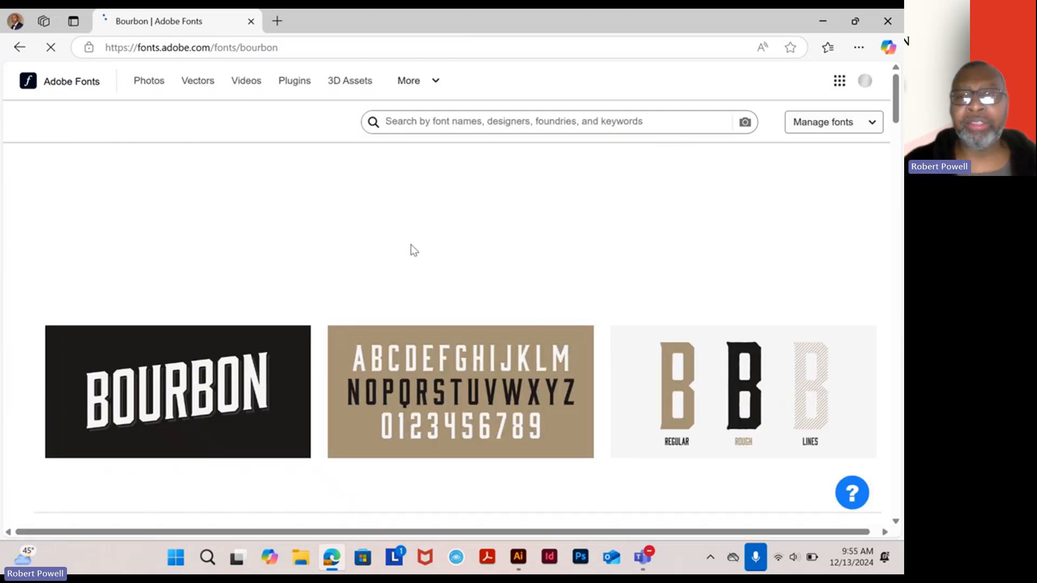
{"action": "scroll", "coordinate": [639, 320], "scroll_direction": "down", "scroll_amount": 5}
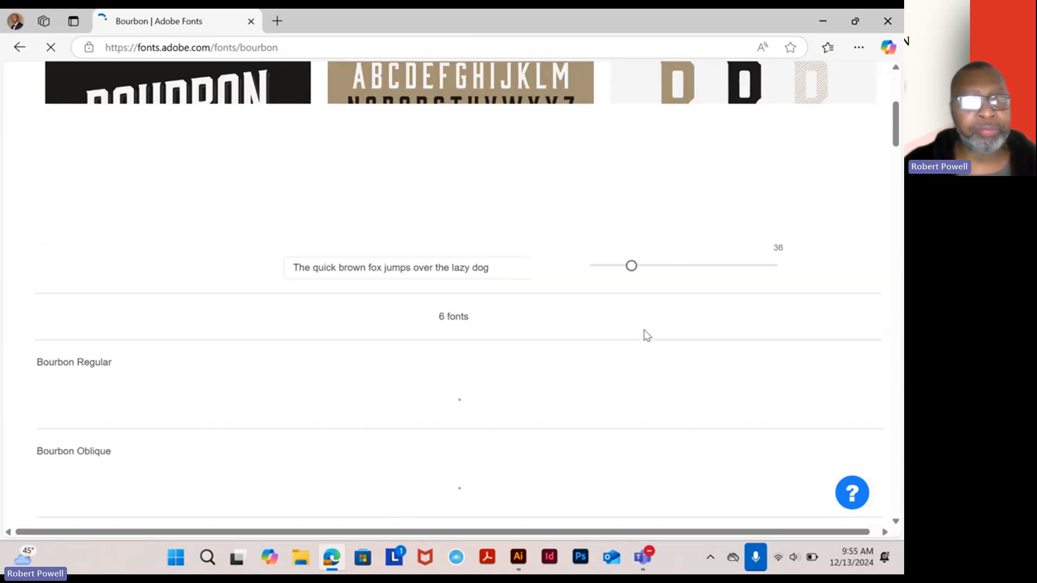
{"action": "scroll", "coordinate": [643, 331], "scroll_direction": "down", "scroll_amount": 5}
{"action": "scroll", "coordinate": [645, 336], "scroll_direction": "up", "scroll_amount": 10}
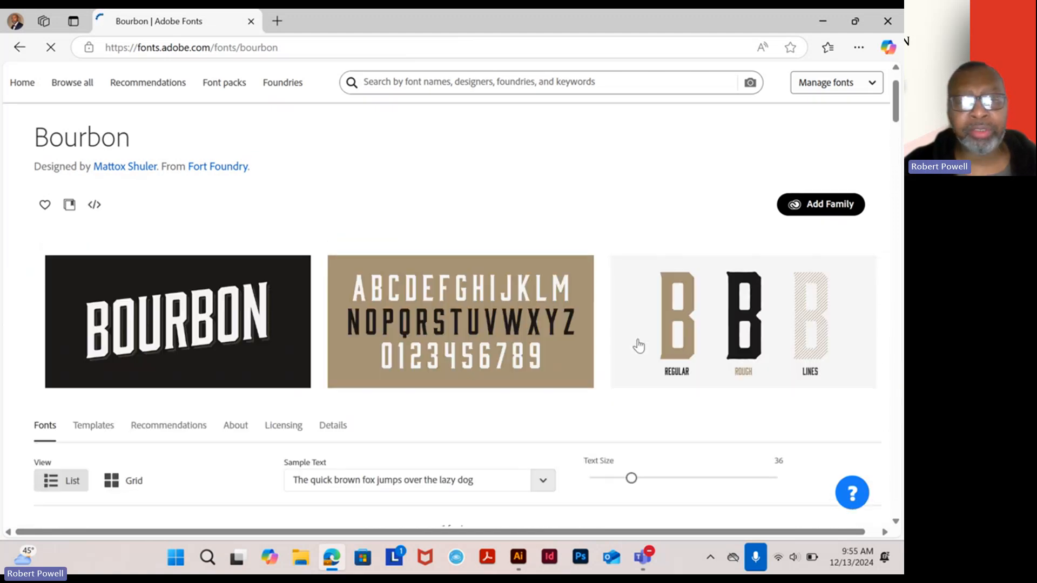
{"action": "scroll", "coordinate": [637, 339], "scroll_direction": "down", "scroll_amount": 5}
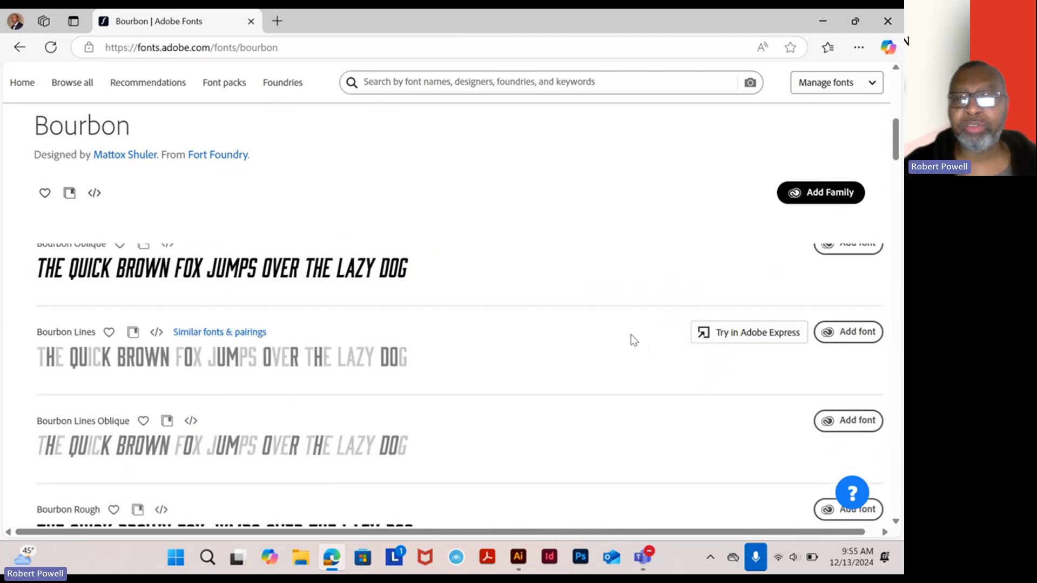
{"action": "scroll", "coordinate": [632, 339], "scroll_direction": "up", "scroll_amount": 5}
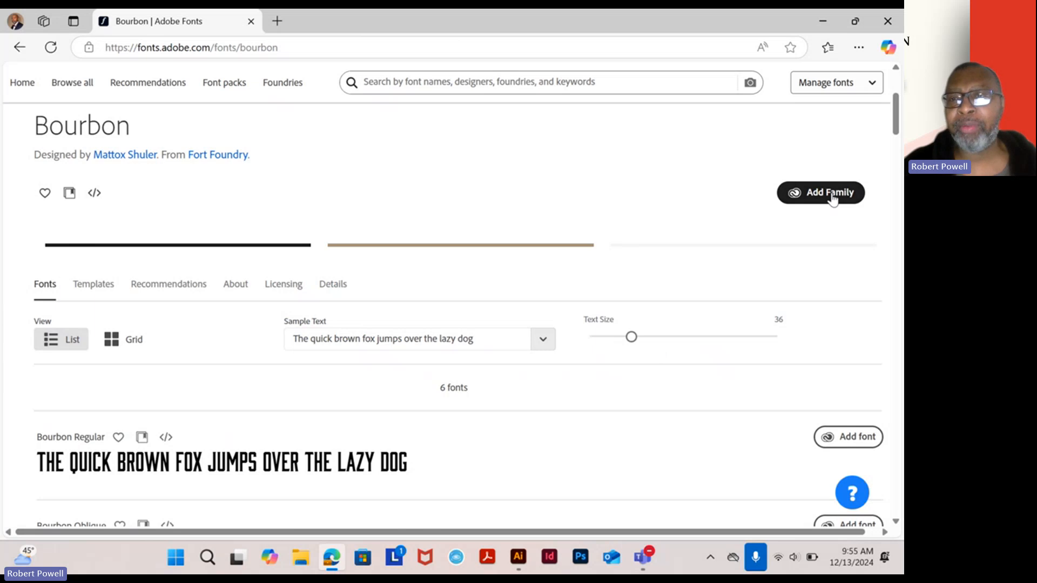
{"action": "scroll", "coordinate": [709, 361], "scroll_direction": "down", "scroll_amount": 3}
{"action": "scroll", "coordinate": [709, 361], "scroll_direction": "down", "scroll_amount": 1}
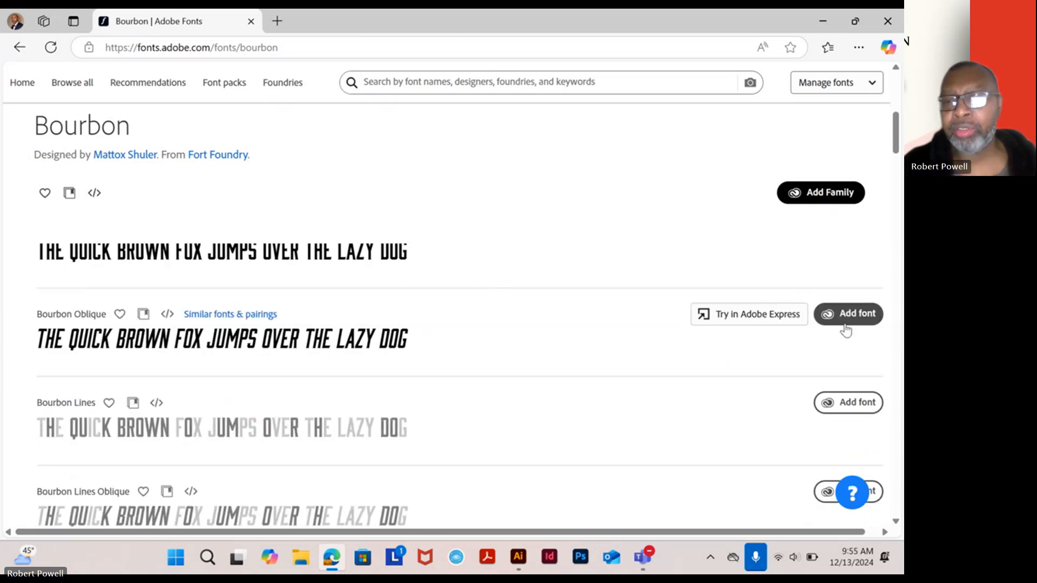
{"action": "left_click", "coordinate": [827, 195]}
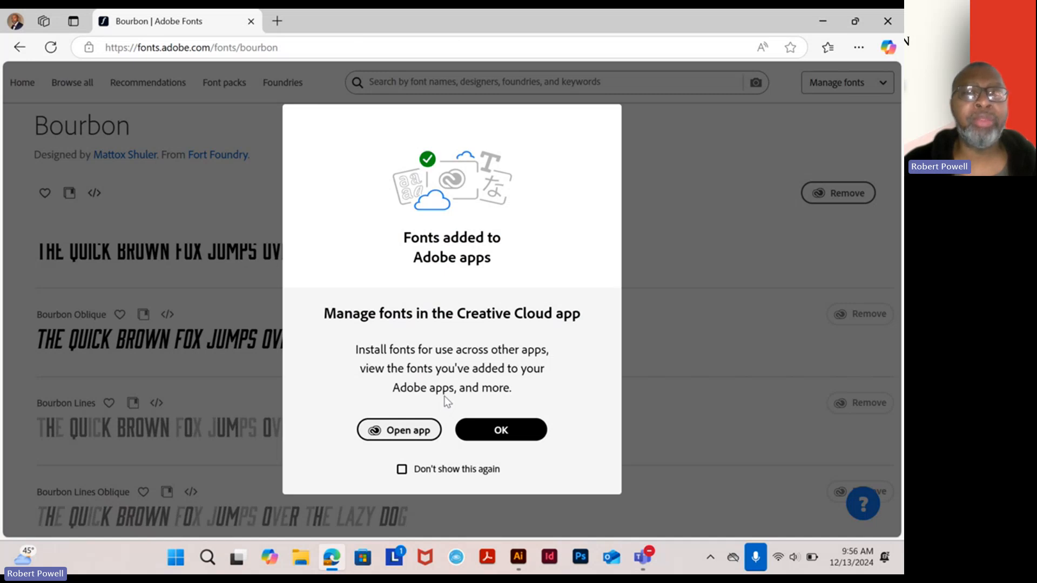
{"action": "left_click", "coordinate": [497, 432]}
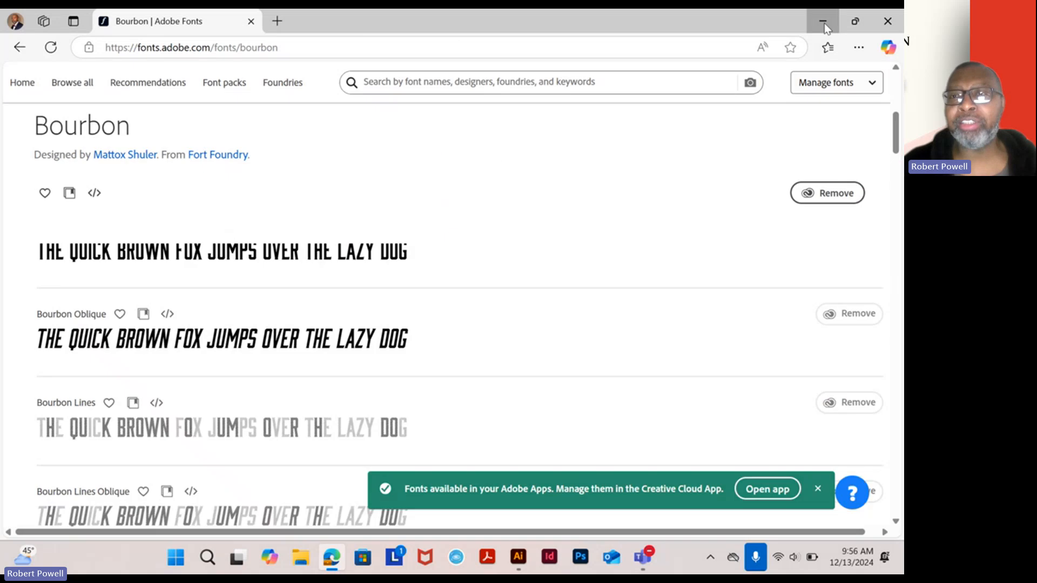
{"action": "left_click", "coordinate": [824, 24]}
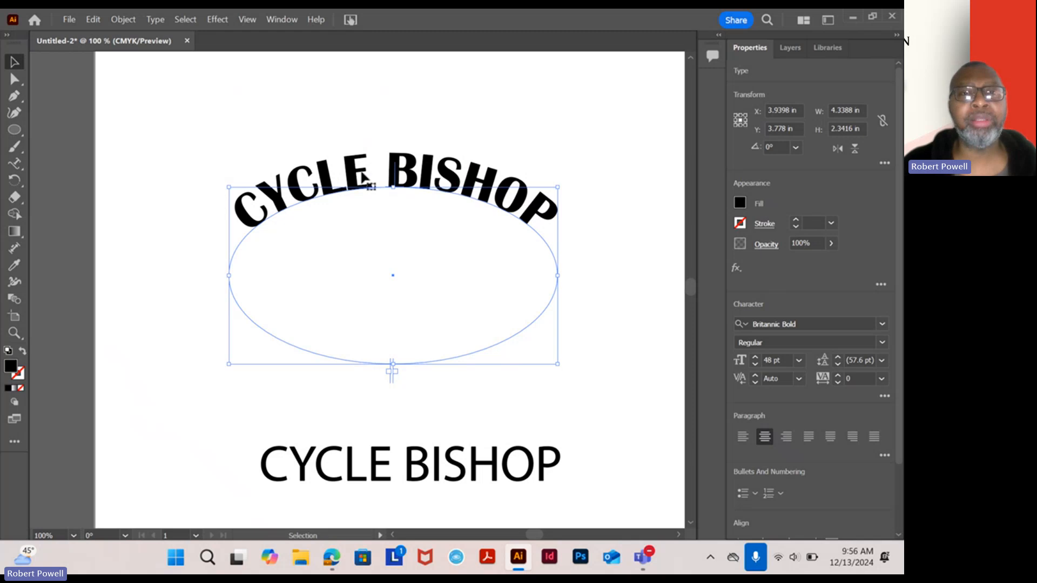
- Choose Bourbon from the Character panel's font list for the arched 'CYCLE BISHOP'
{"action": "left_click", "coordinate": [883, 324]}
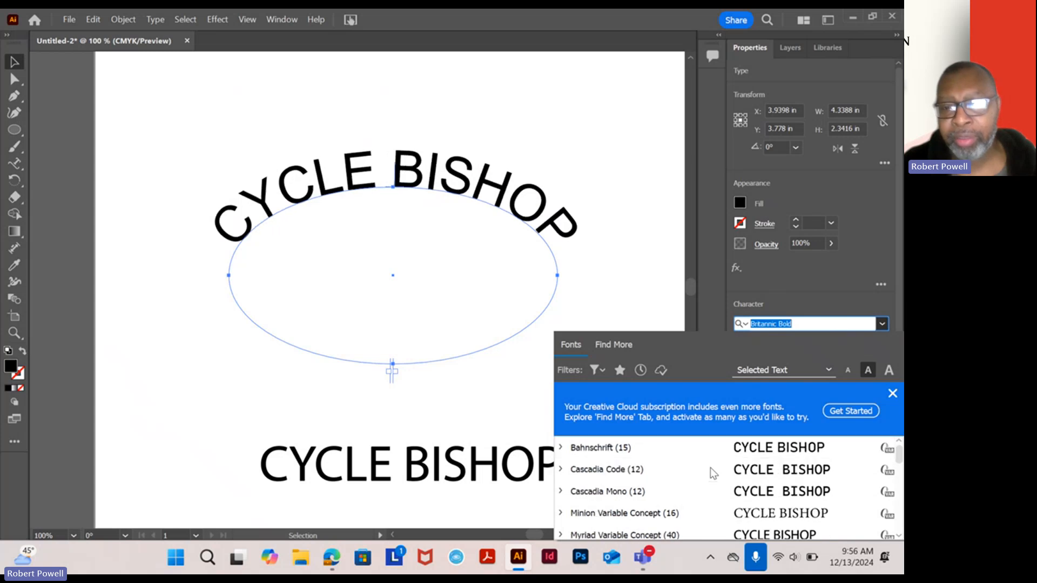
{"action": "scroll", "coordinate": [709, 472], "scroll_direction": "down", "scroll_amount": 5}
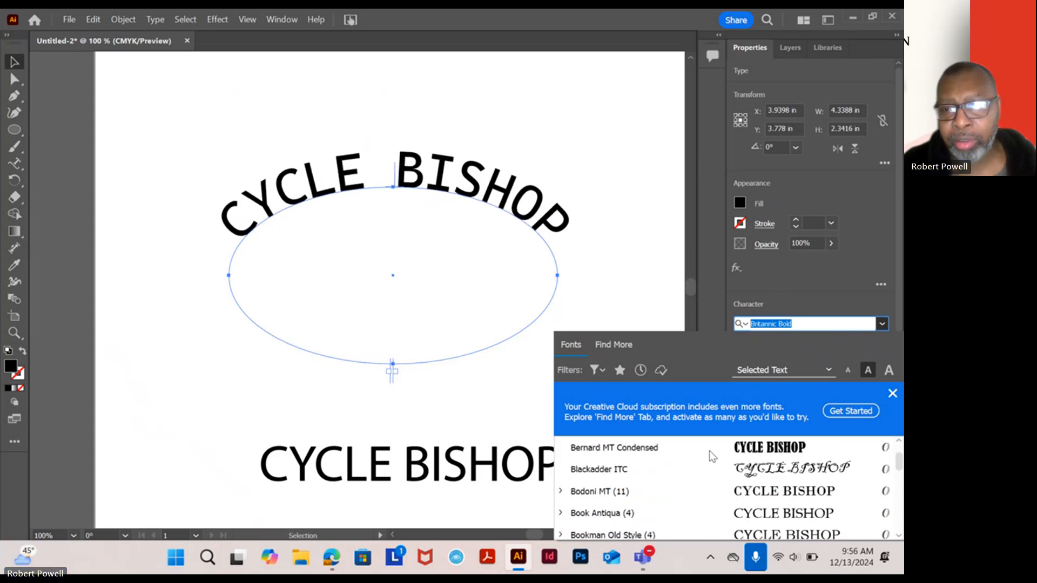
{"action": "scroll", "coordinate": [717, 464], "scroll_direction": "up", "scroll_amount": 1}
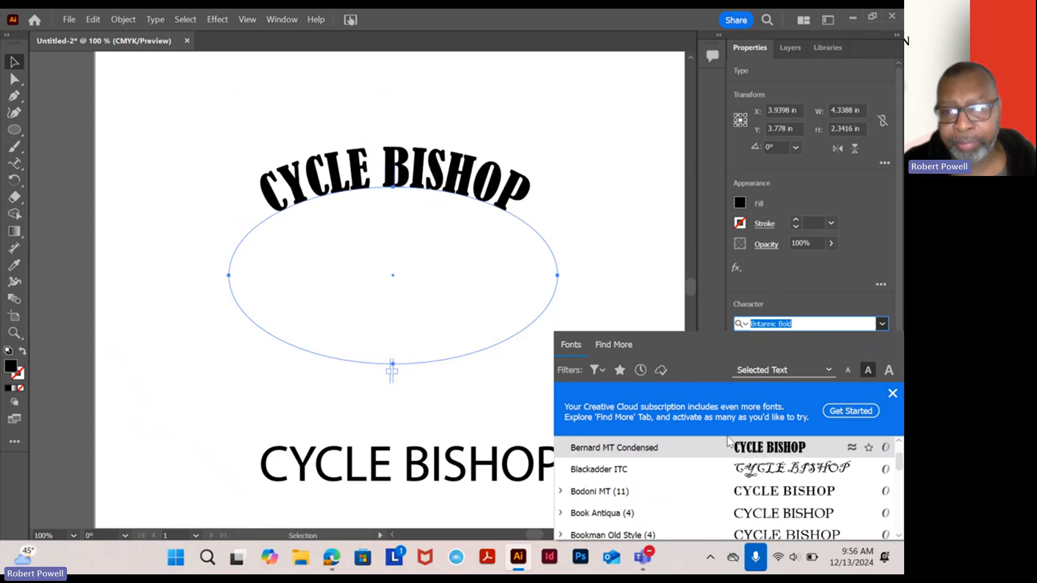
{"action": "scroll", "coordinate": [753, 473], "scroll_direction": "down", "scroll_amount": 1}
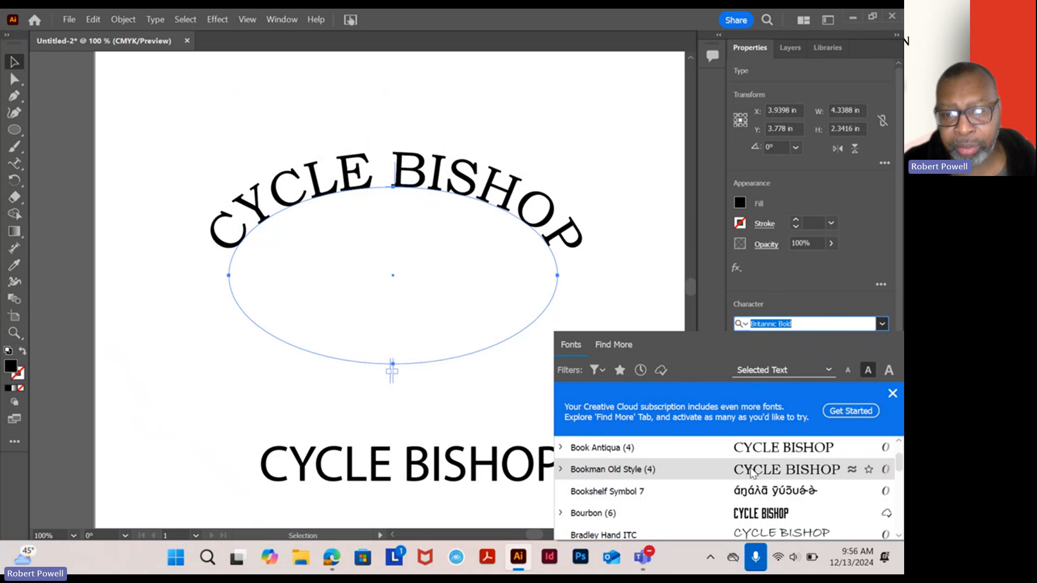
{"action": "left_click", "coordinate": [660, 510]}
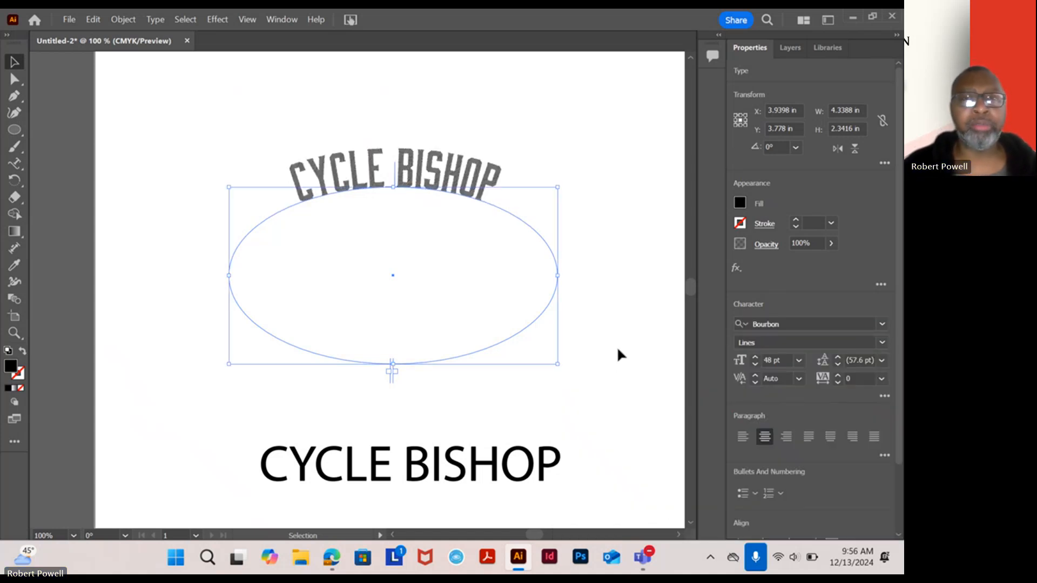
- Set the arched text's Bourbon style to Oblique, trying Regular first, then deselect to check
{"action": "left_click", "coordinate": [882, 343]}
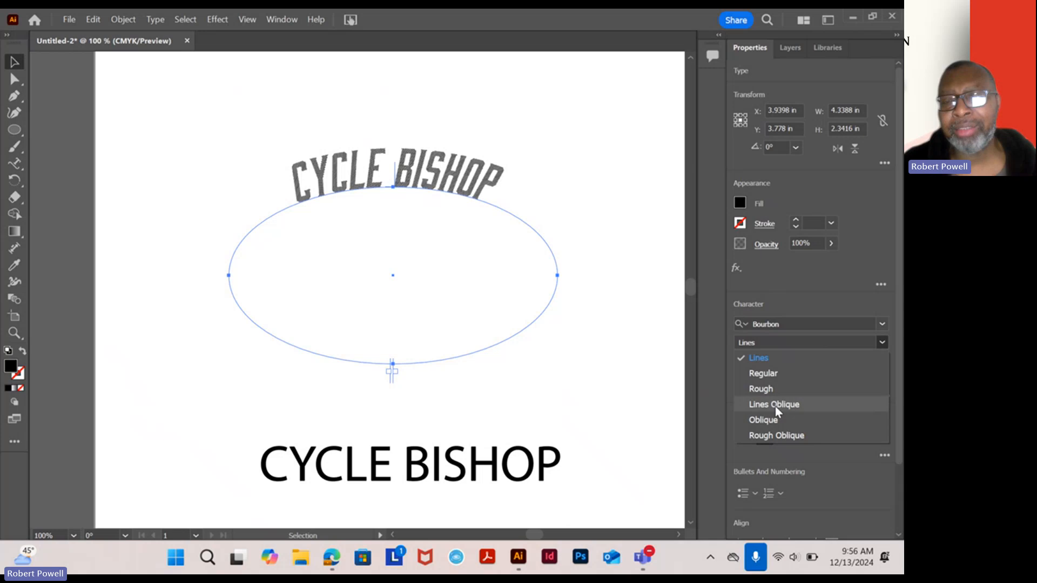
{"action": "left_click", "coordinate": [772, 373]}
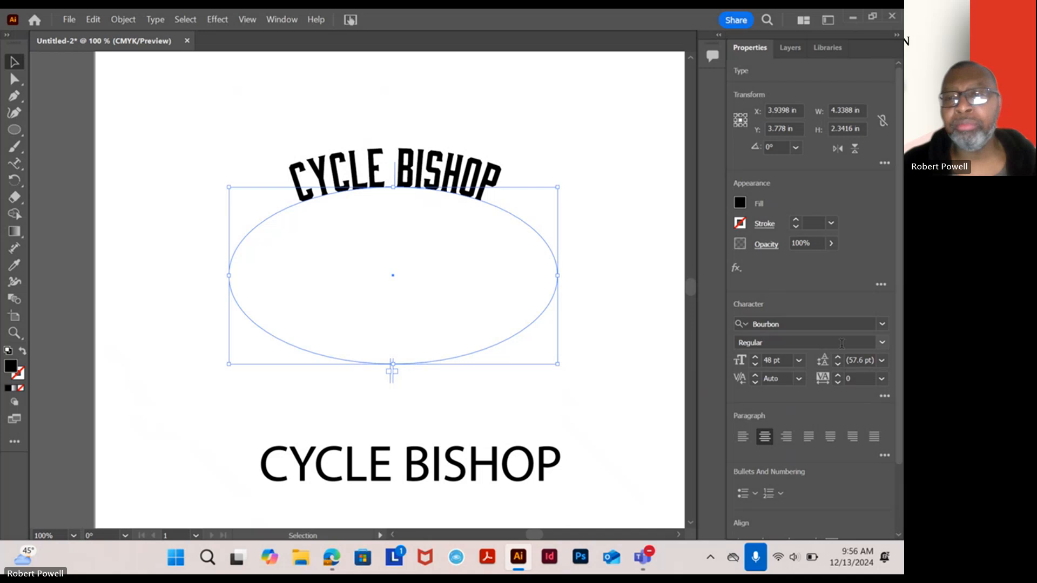
{"action": "left_click", "coordinate": [882, 345]}
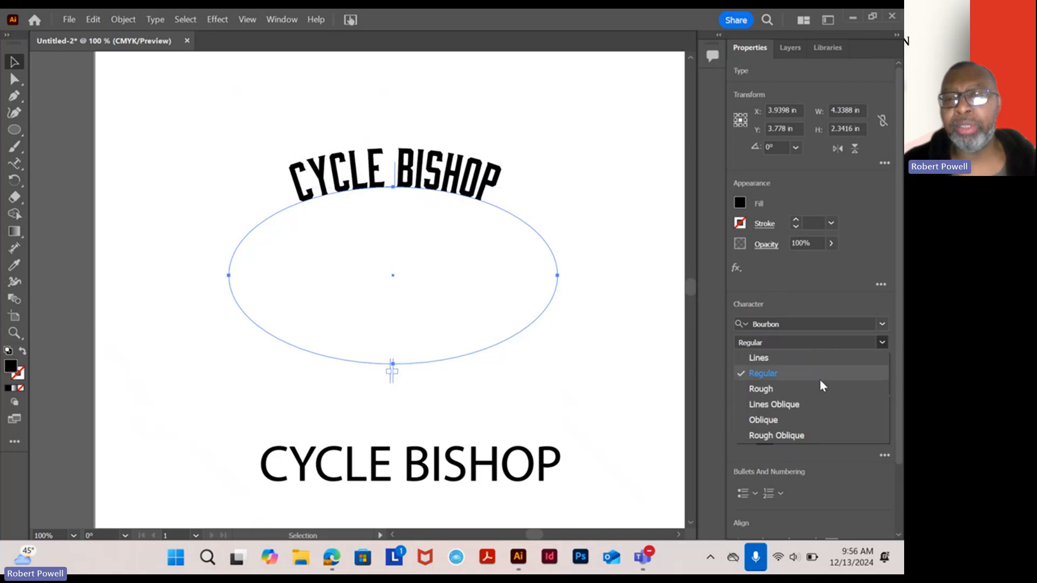
{"action": "left_click", "coordinate": [784, 418]}
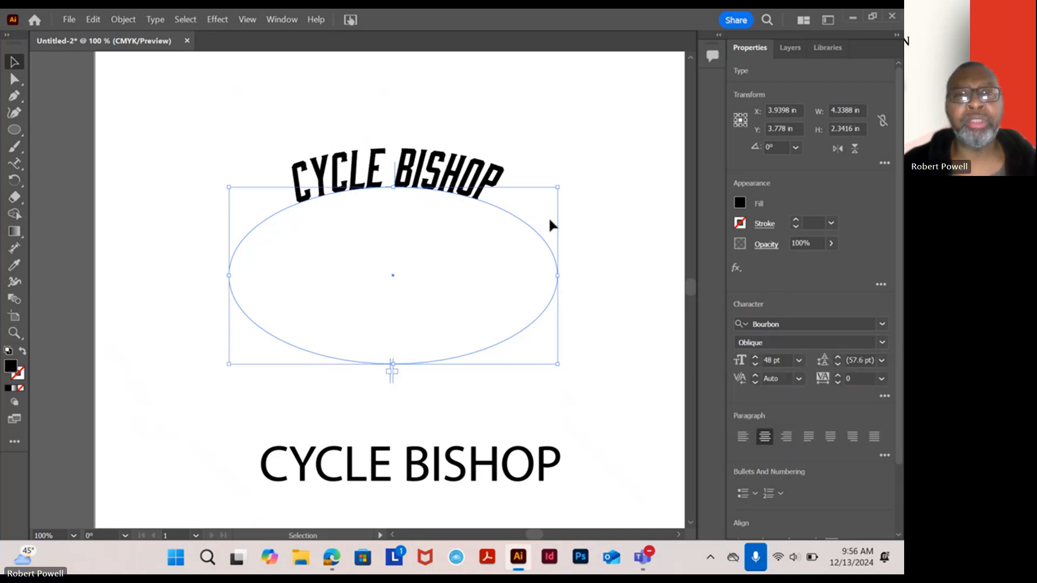
{"action": "left_click", "coordinate": [603, 211]}
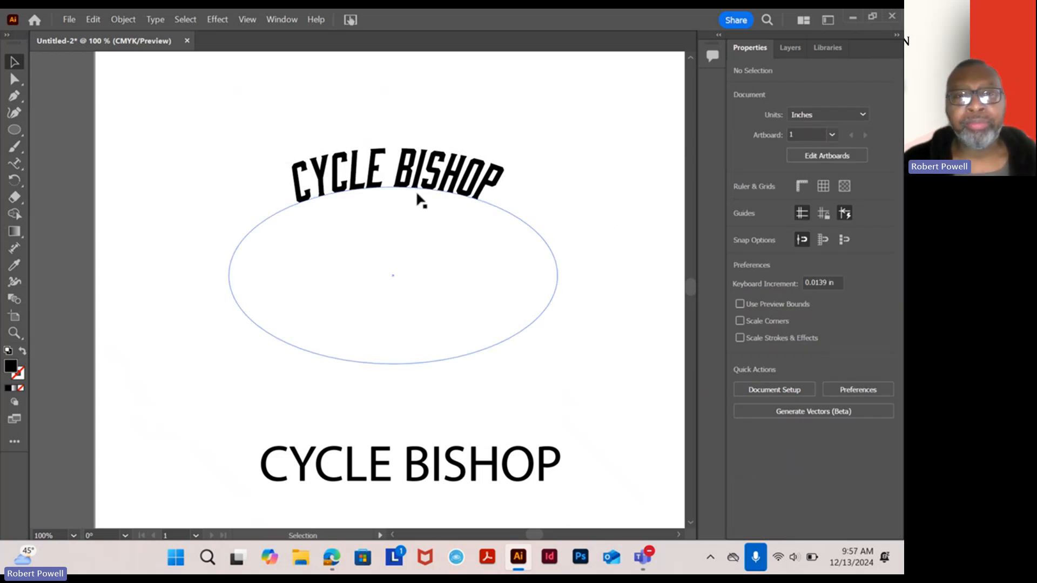
- Outline the arched Bourbon 'CYCLE BISHOP', raise it, and move the Myriad line beneath it to Y 3.4201 in
{"action": "left_click", "coordinate": [431, 187]}
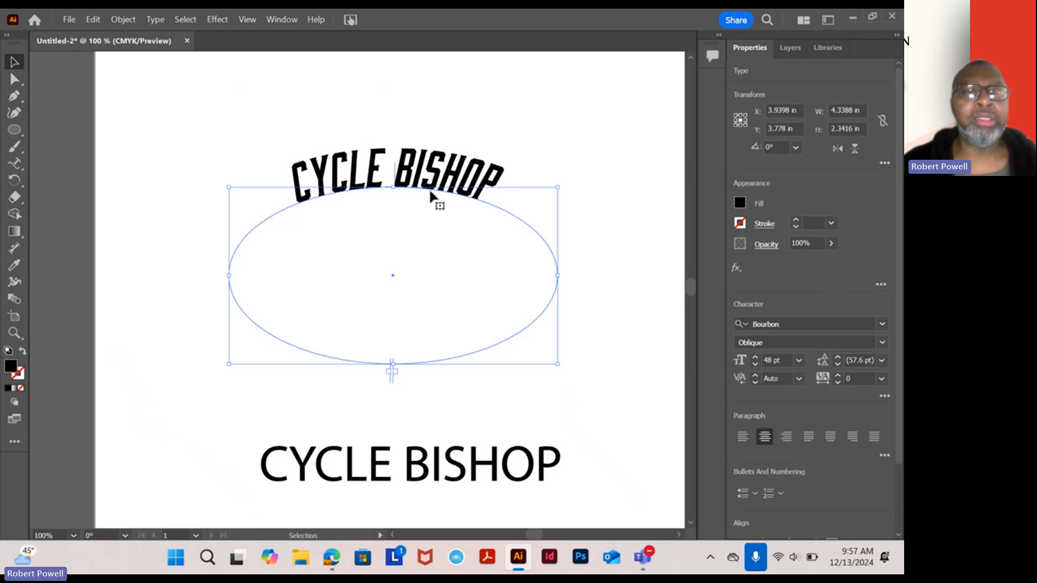
{"action": "left_click", "coordinate": [152, 24]}
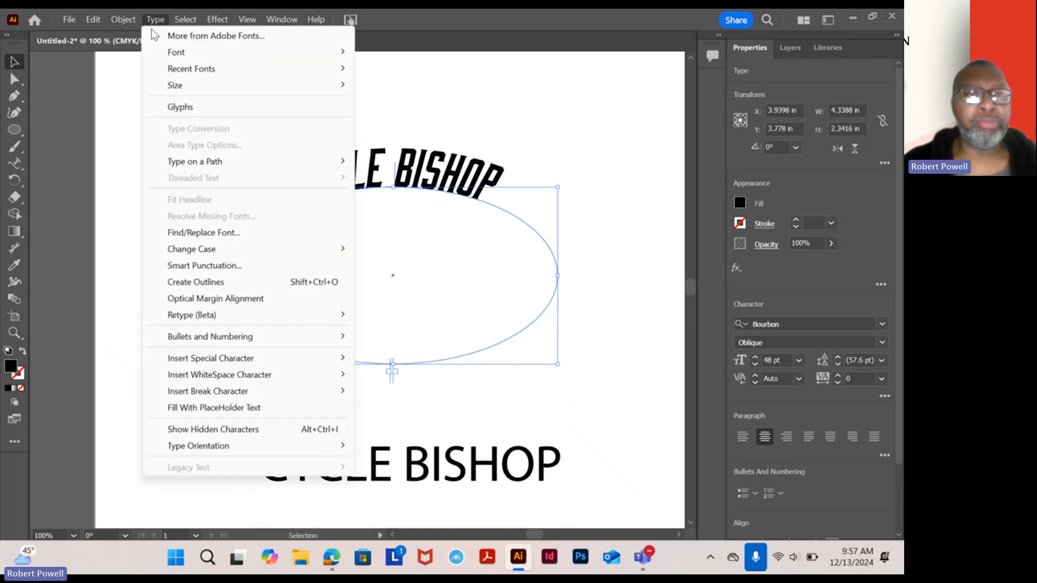
{"action": "left_click", "coordinate": [197, 283]}
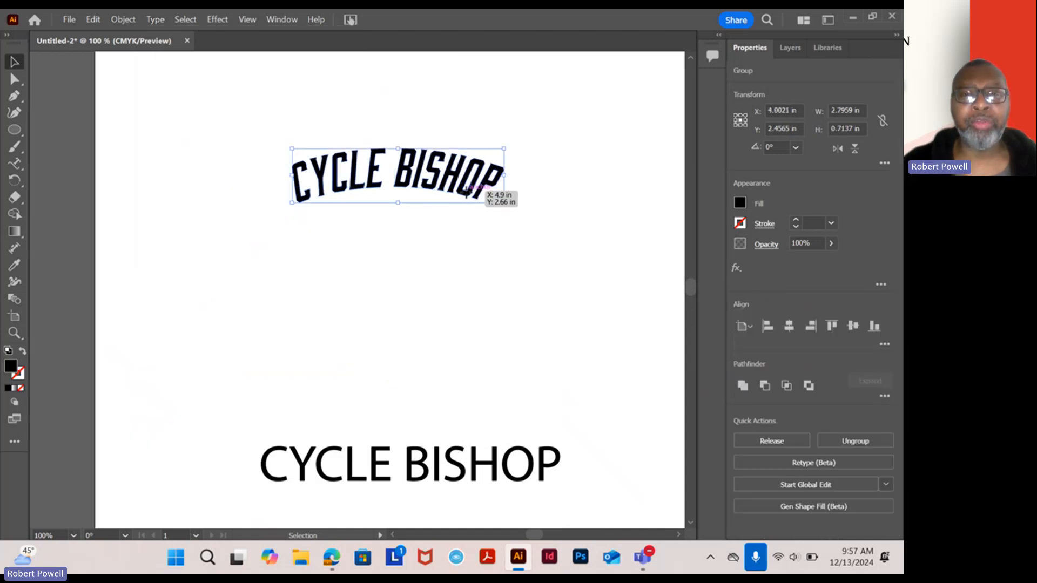
{"action": "left_click_drag", "start_coordinate": [466, 192], "coordinate": [449, 176]}
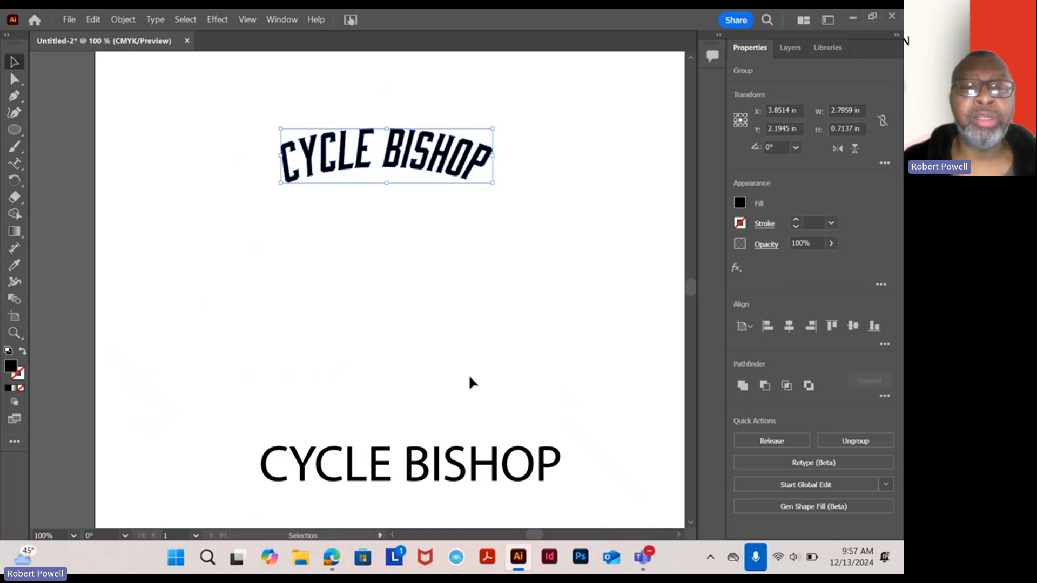
{"action": "left_click_drag", "start_coordinate": [444, 454], "coordinate": [438, 251]}
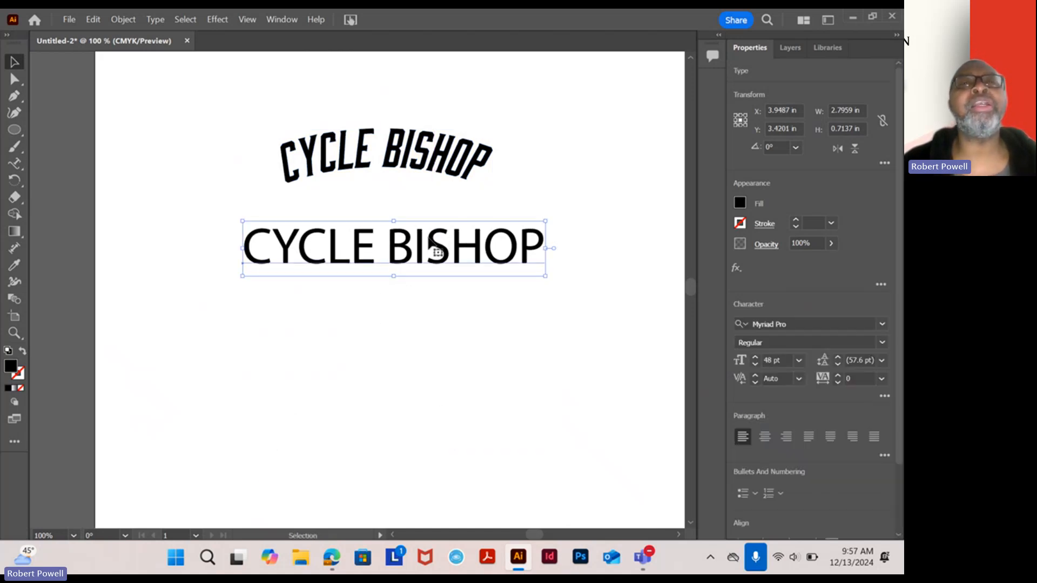